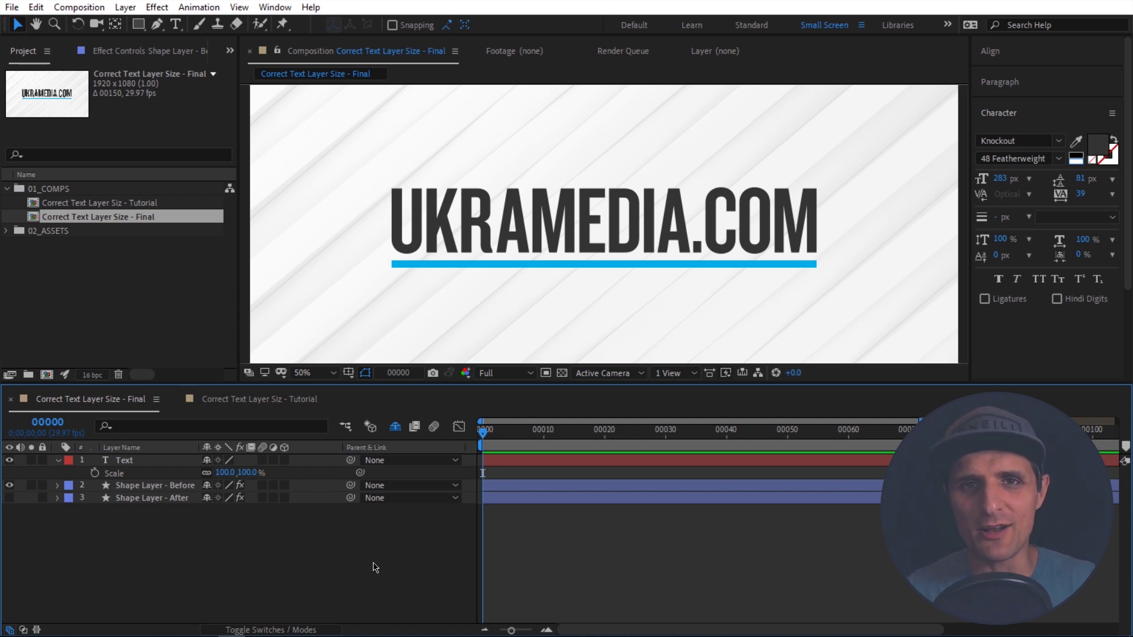
Step: Select the Text layer and the Shape Layer - Before underline in turn to compare their bounds
click(126, 461)
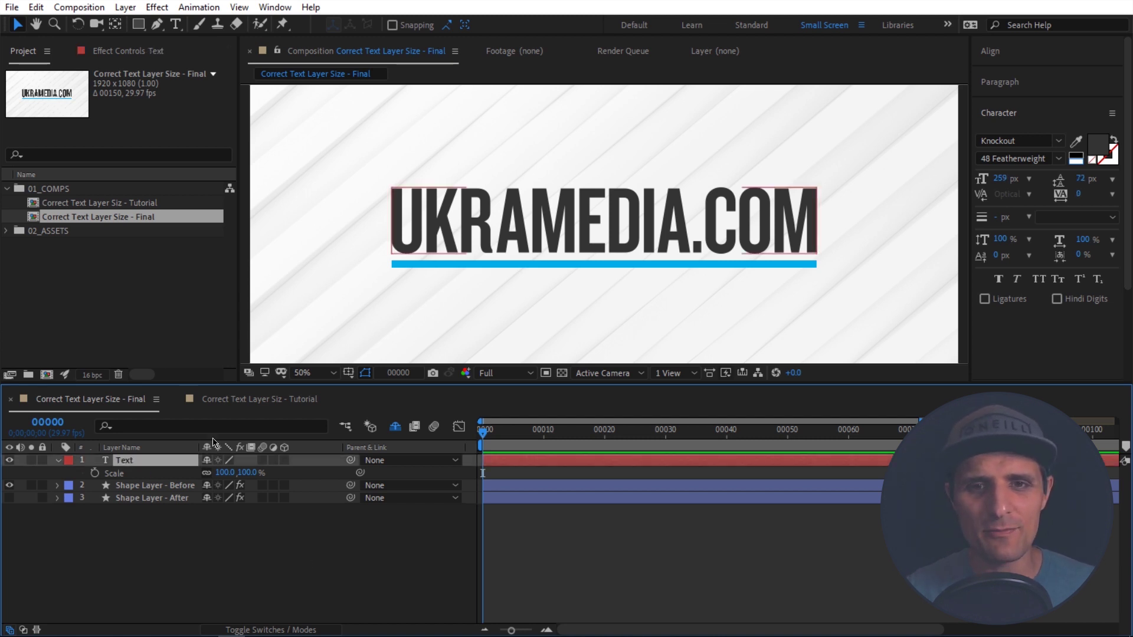
click(153, 485)
click(513, 244)
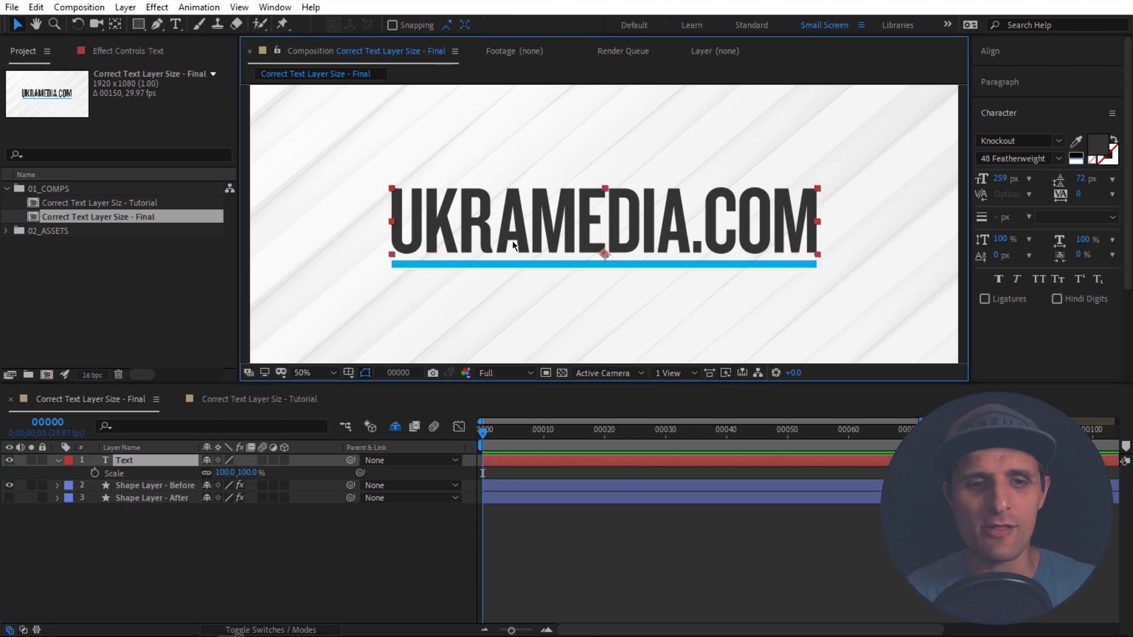
click(455, 265)
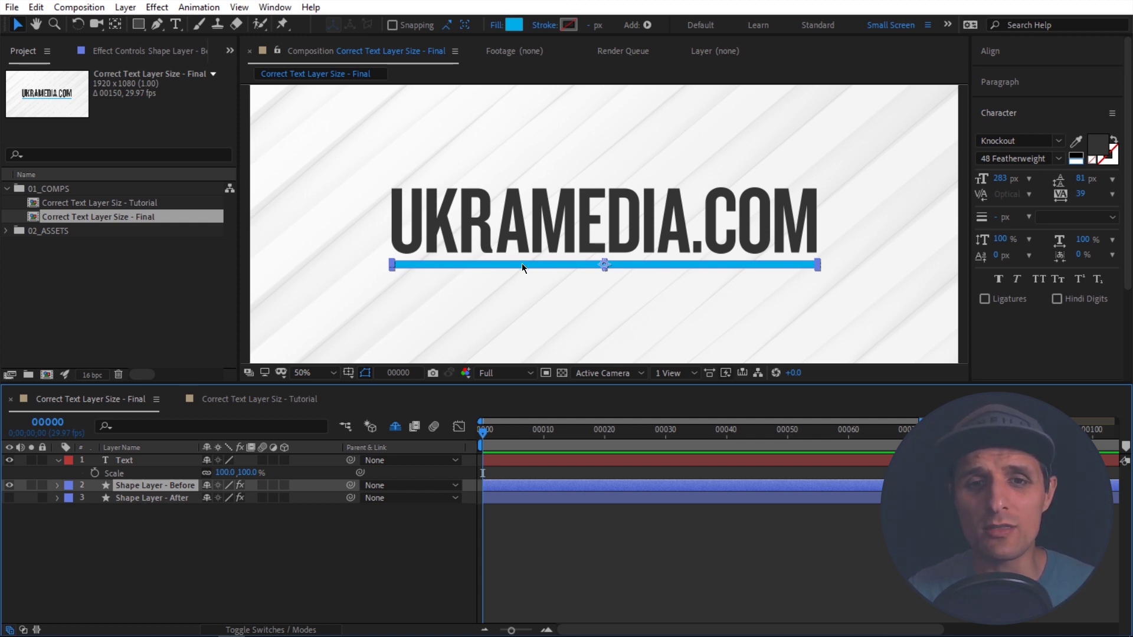
Step: Retype the title text as SERGEI
click(548, 227)
double_click(548, 228)
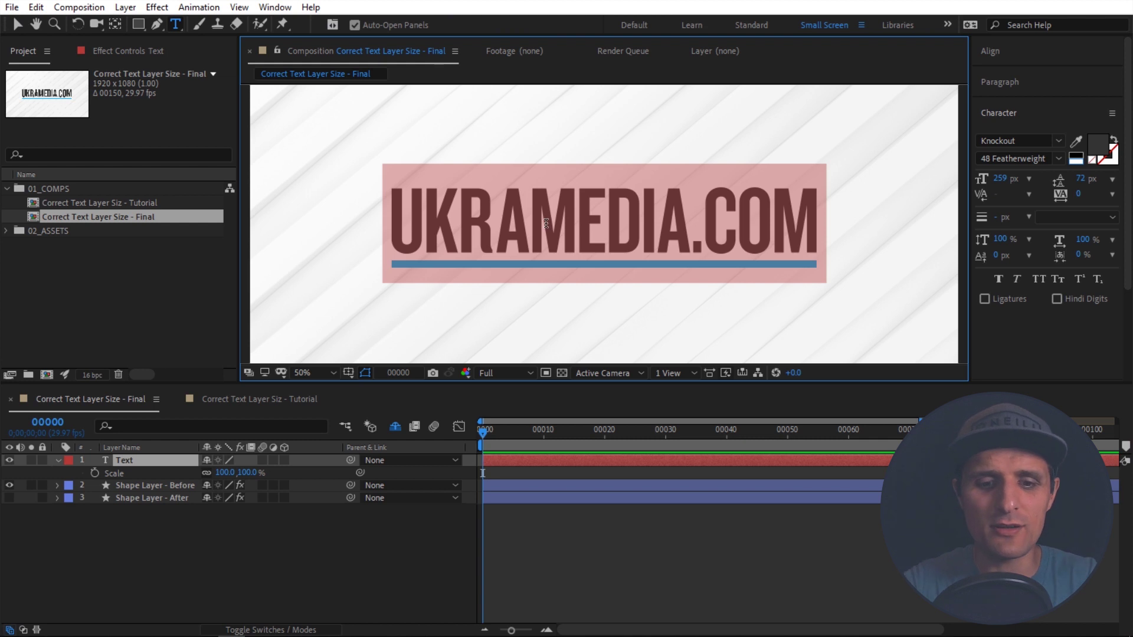
text(SERGEI)
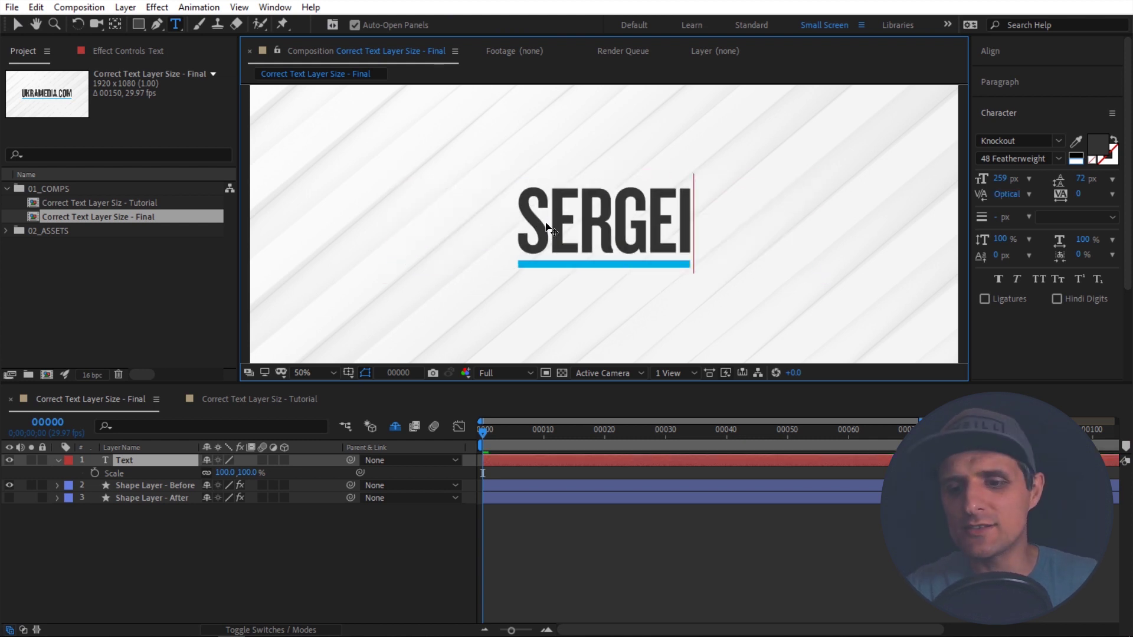
key(Escape)
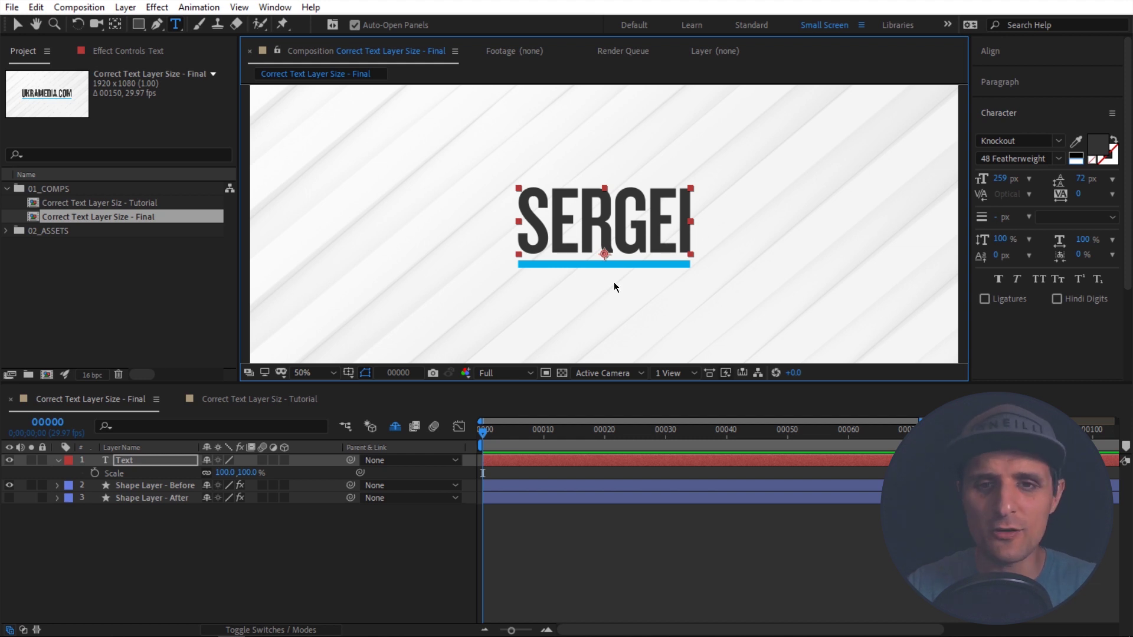
Step: Try a larger font size and wider tracking on SERGEI, then undo them
key(v)
drag(1002, 178, 1086, 179)
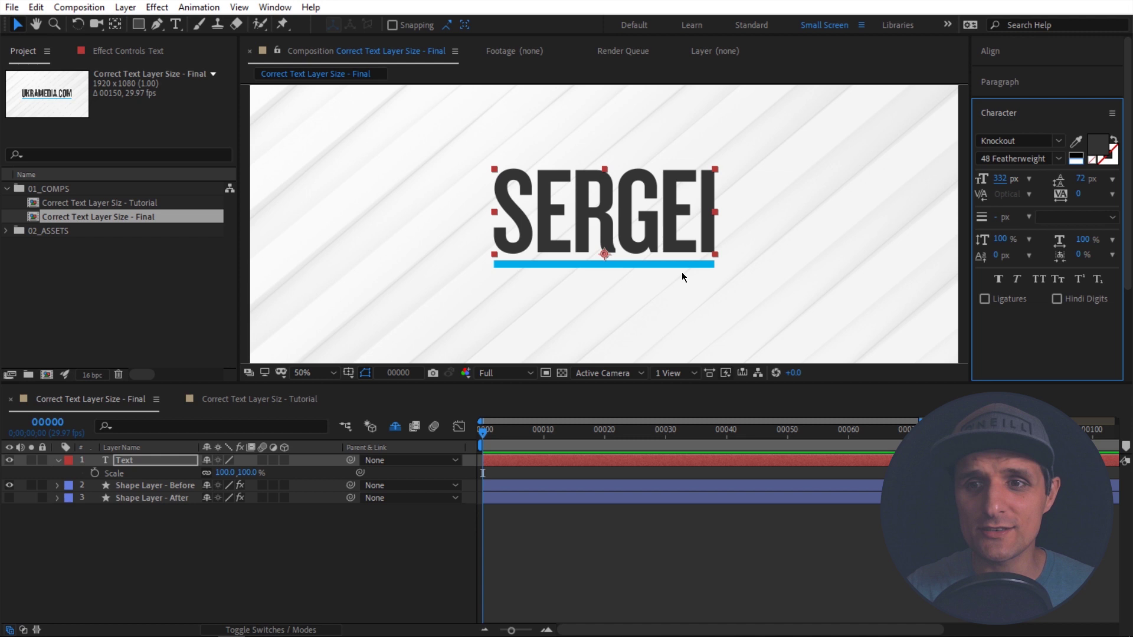
drag(1078, 194, 1130, 193)
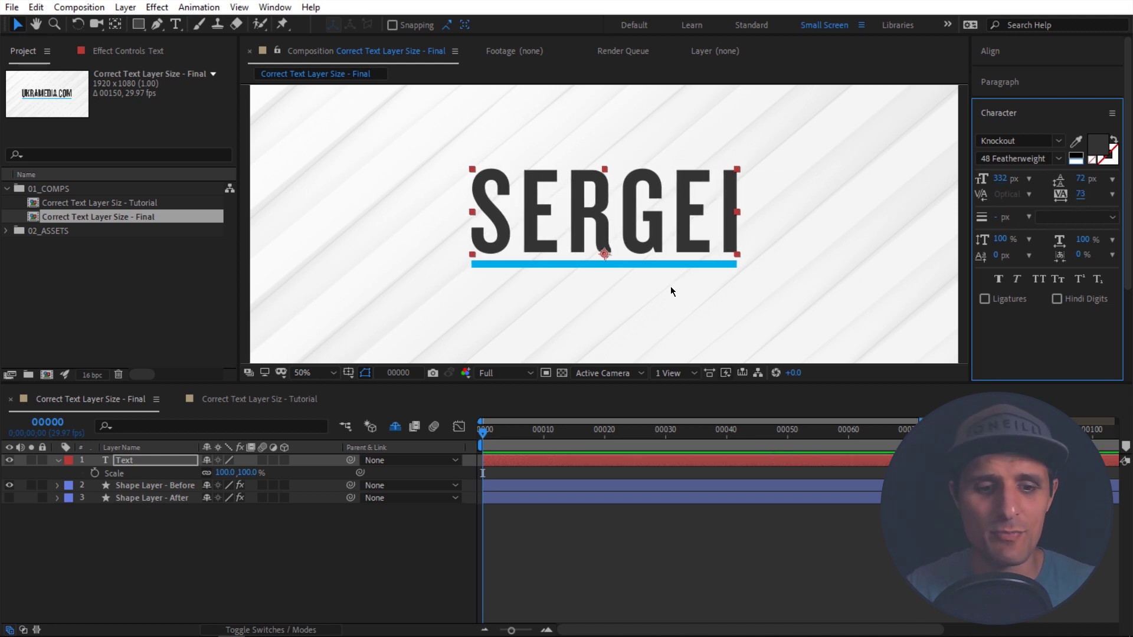
key(ctrl+z)
key(ctrl+z)
key(ctrl+z)
key(ctrl+z)
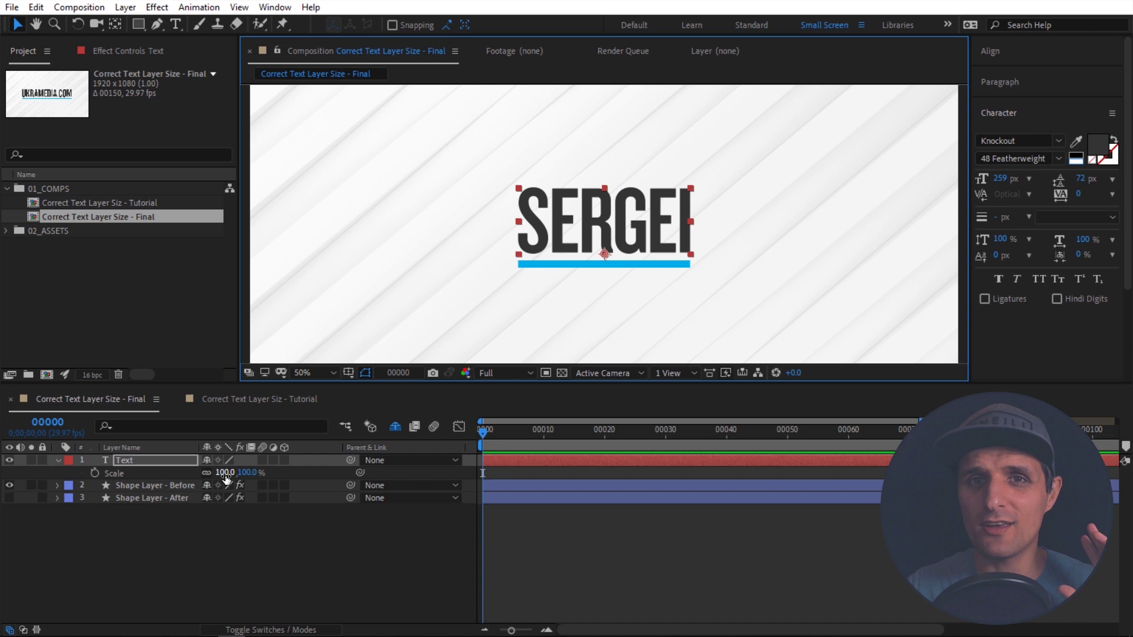
Step: Test the Text layer at 200% scale, then undo back to 100% and UKRAMEDIA.COM
drag(226, 477, 261, 475)
click(226, 472)
text(200)
key(Return)
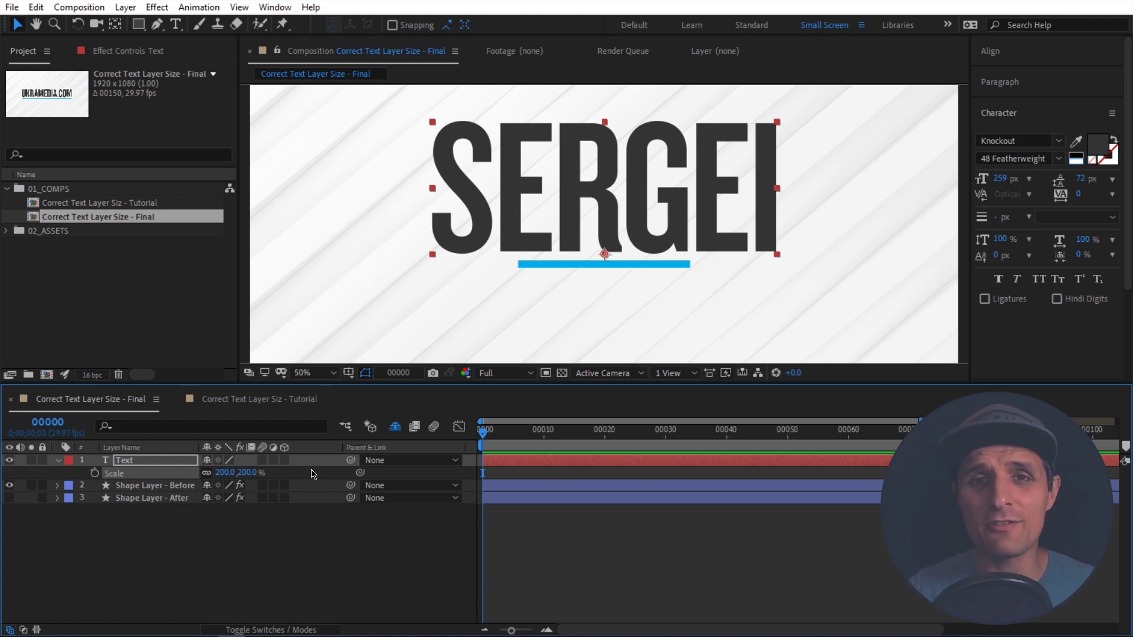
key(ctrl+z)
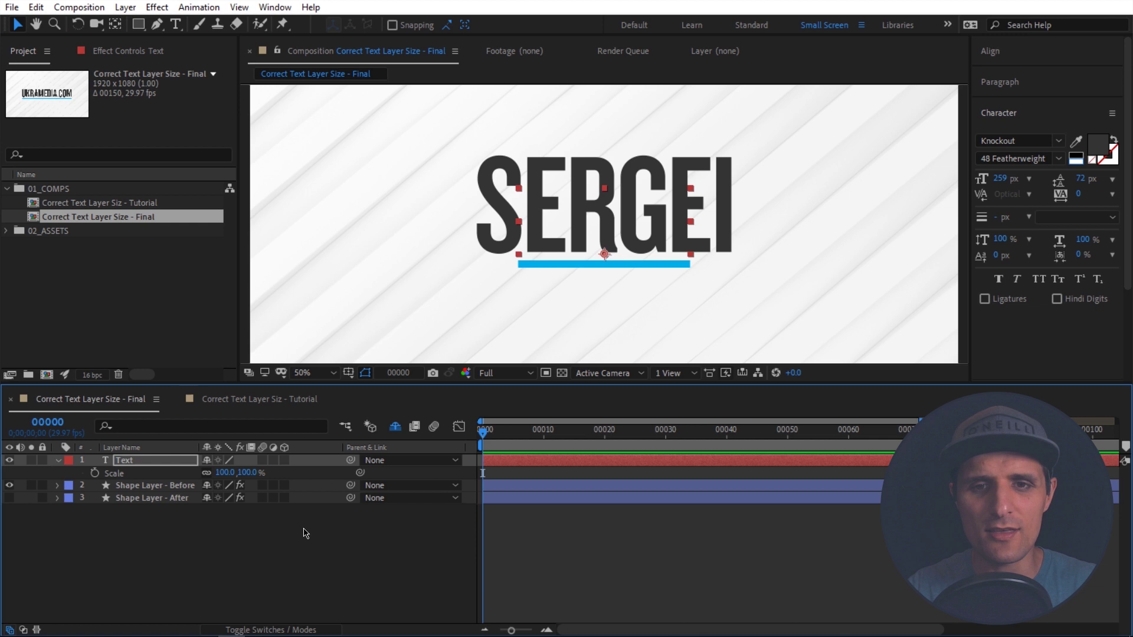
key(ctrl+z)
Step: Hide Shape Layer - Before, then show and select Shape Layer - After
click(9, 485)
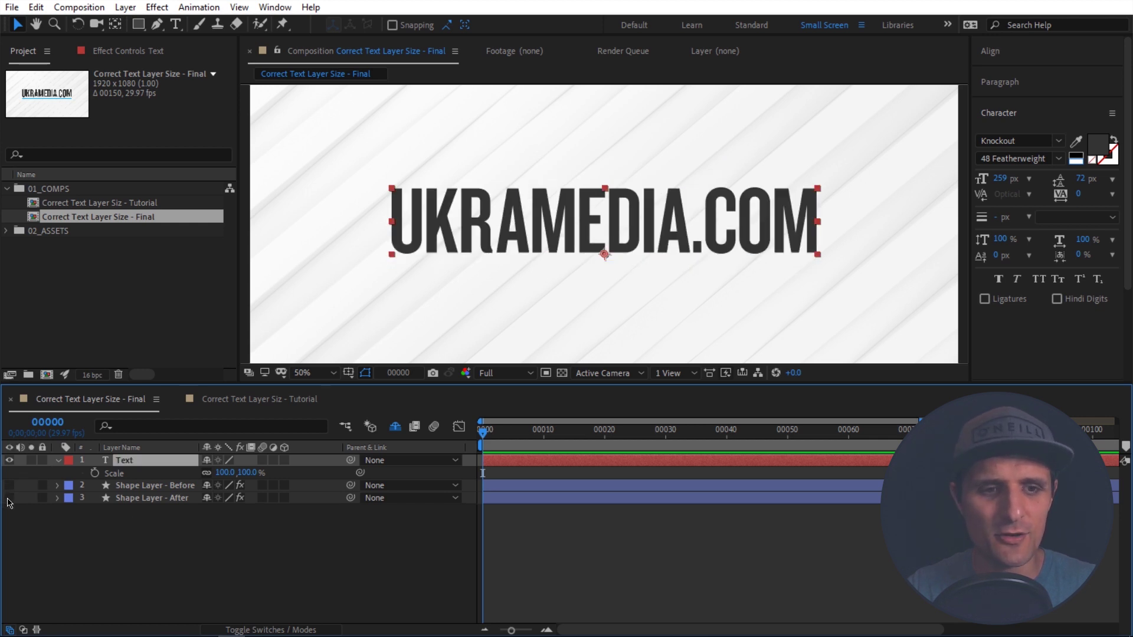
click(9, 497)
click(149, 497)
Step: Retype the title as SERGEI, raise its font size to 325 px, and test its scale
click(540, 230)
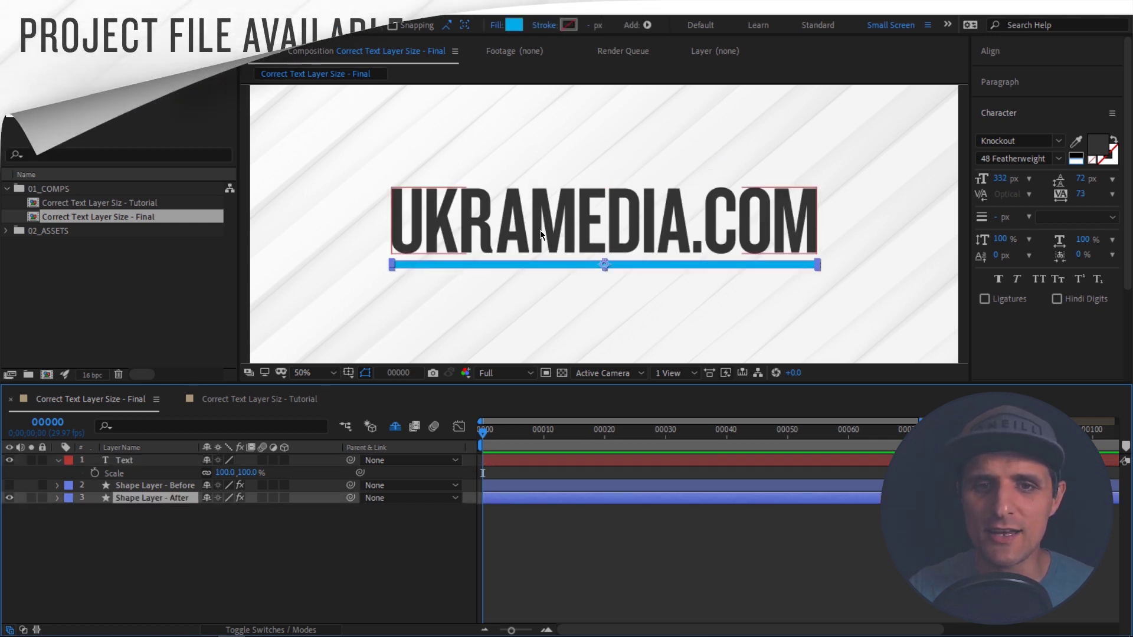
text(SERGEI)
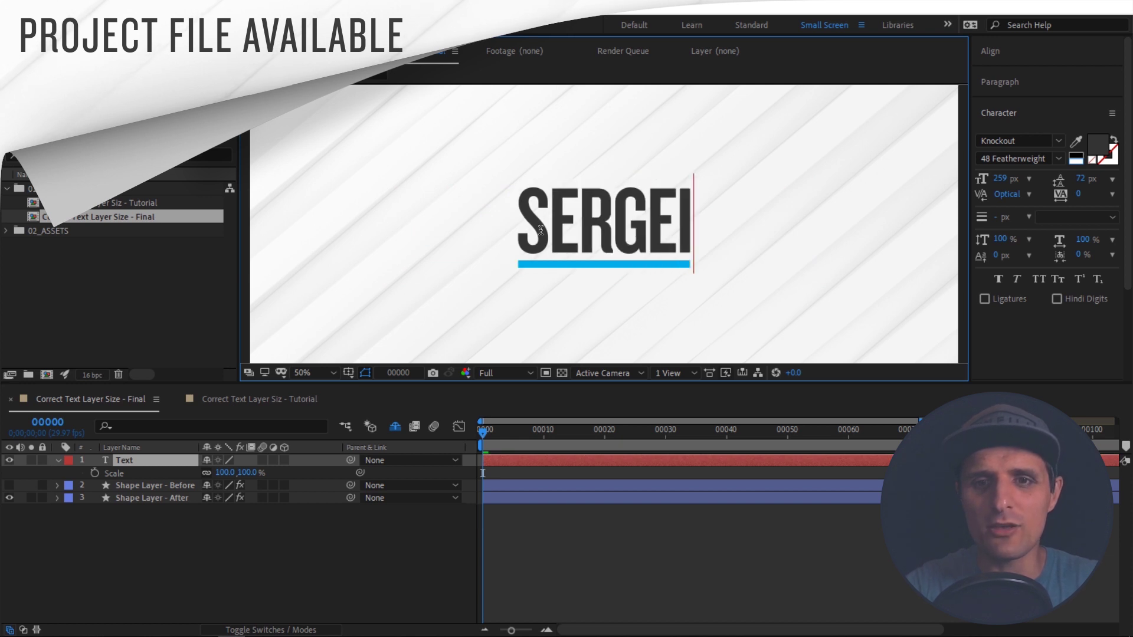
key(Escape)
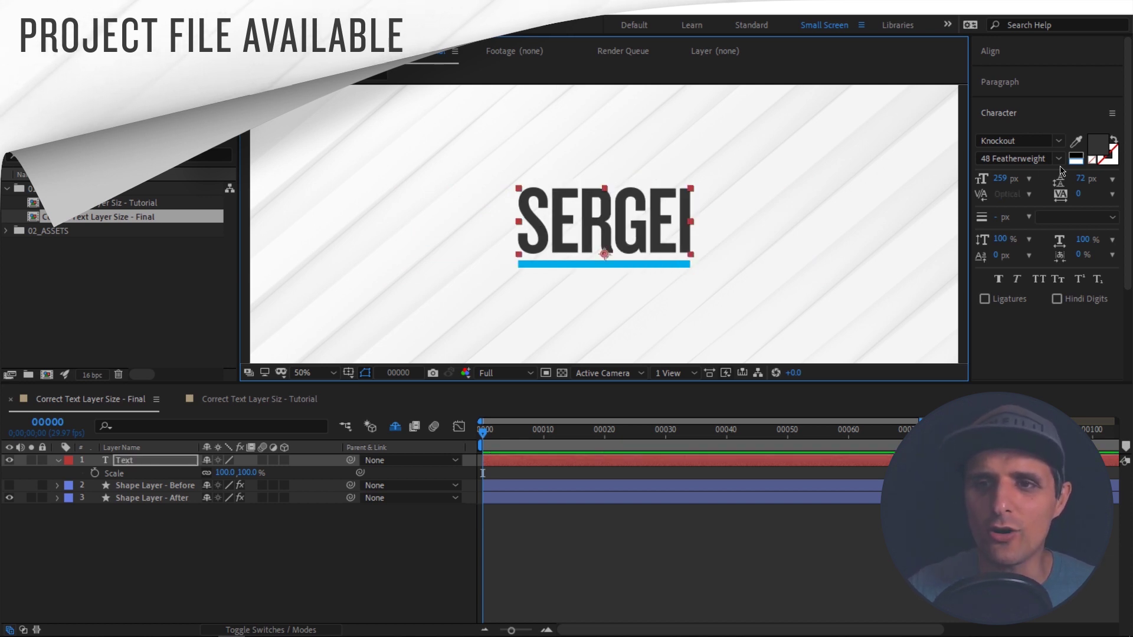
drag(1001, 184, 1103, 200)
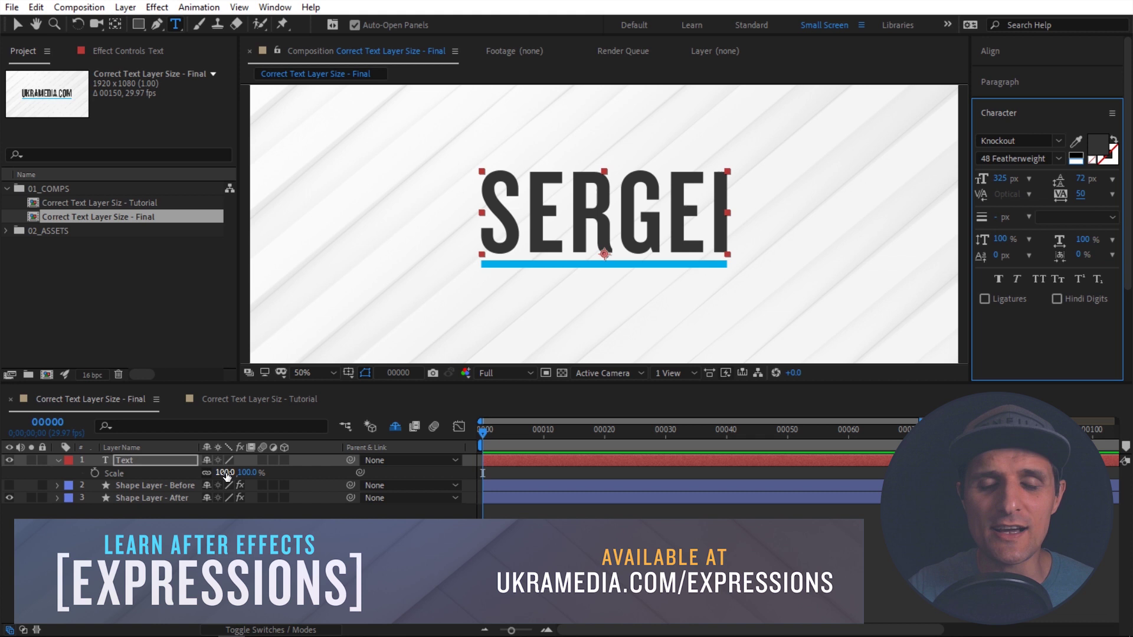
mouse_move(226, 474)
mouse_down()
mouse_move(255, 473)
mouse_move(198, 476)
mouse_move(231, 472)
mouse_up()
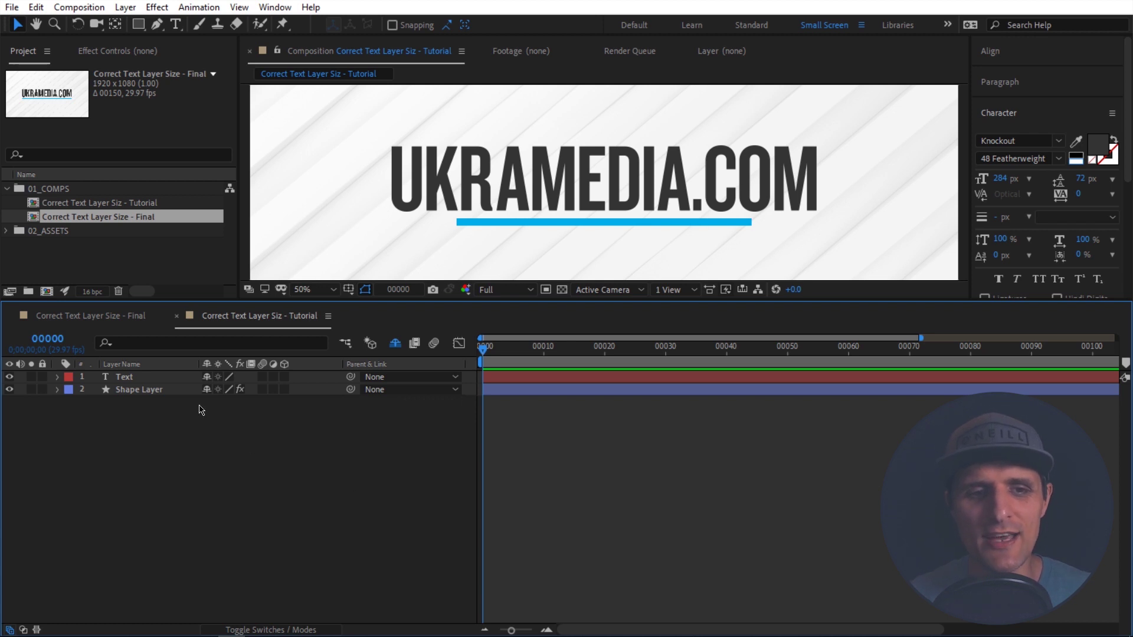
Step: Select the Shape Layer underline and show only its Rectangle Path 1 Size of 800, 20
click(177, 376)
click(177, 389)
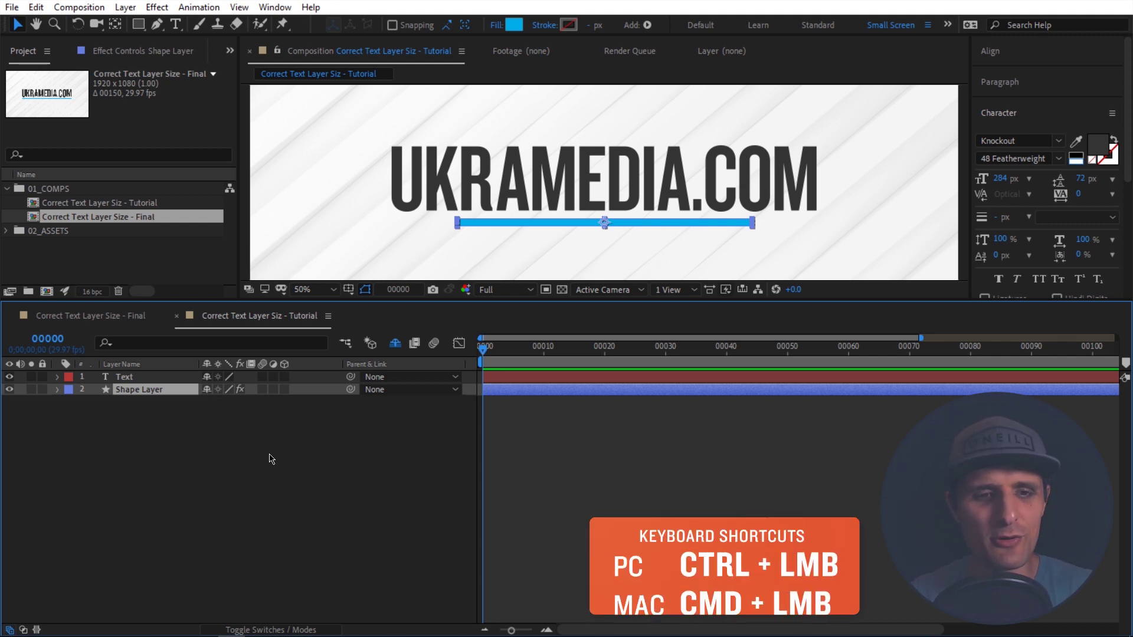
ctrl+click(56, 390)
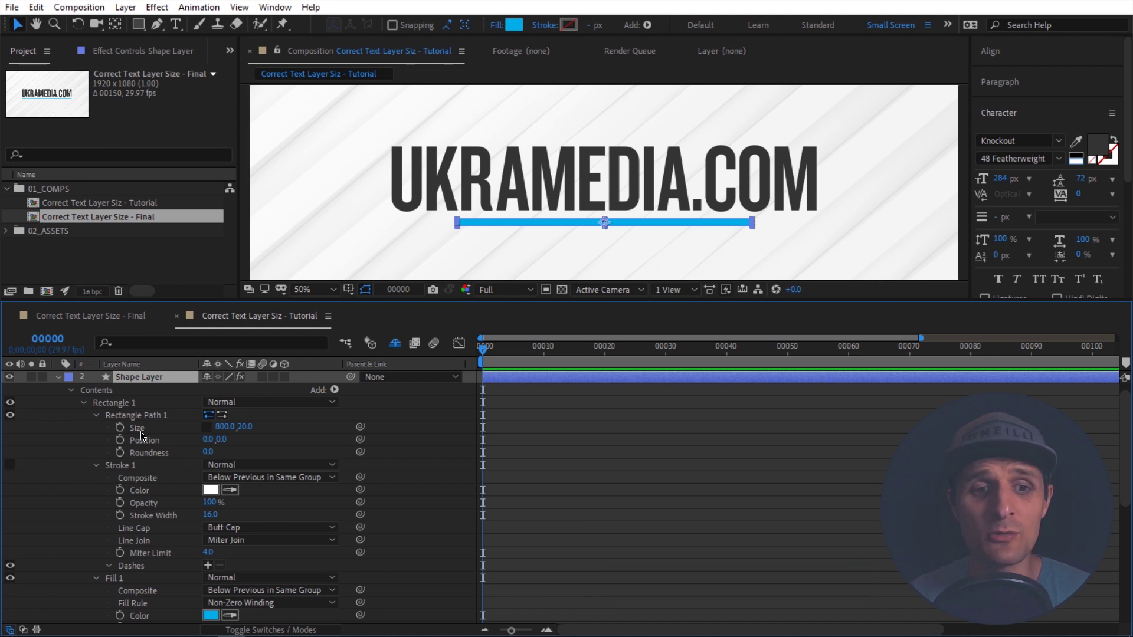
click(193, 440)
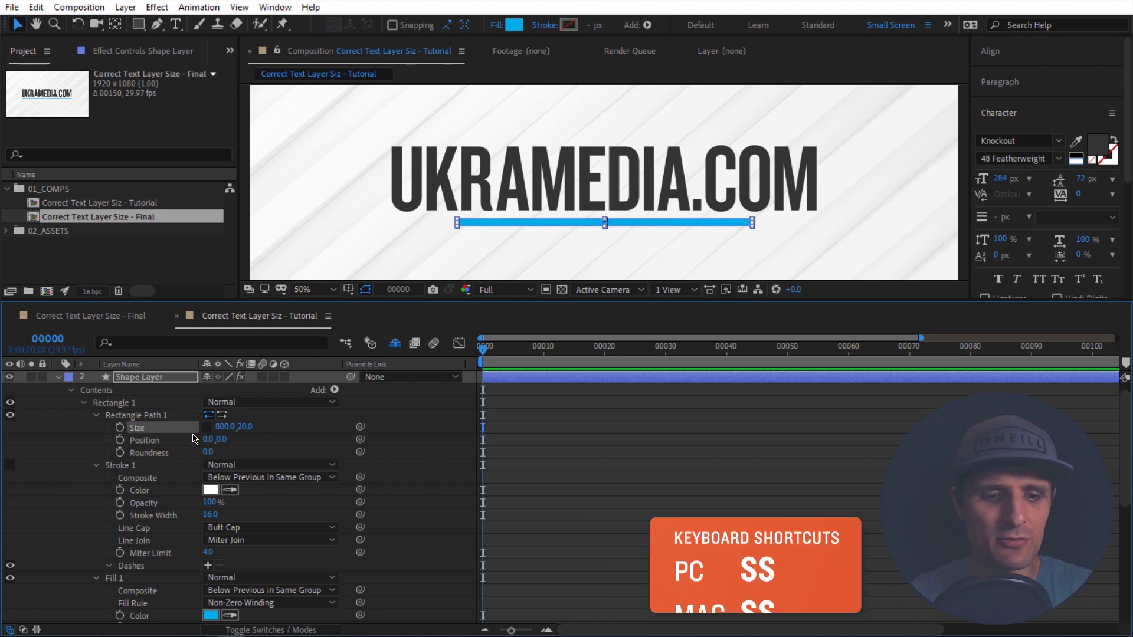
key(s)
key(s)
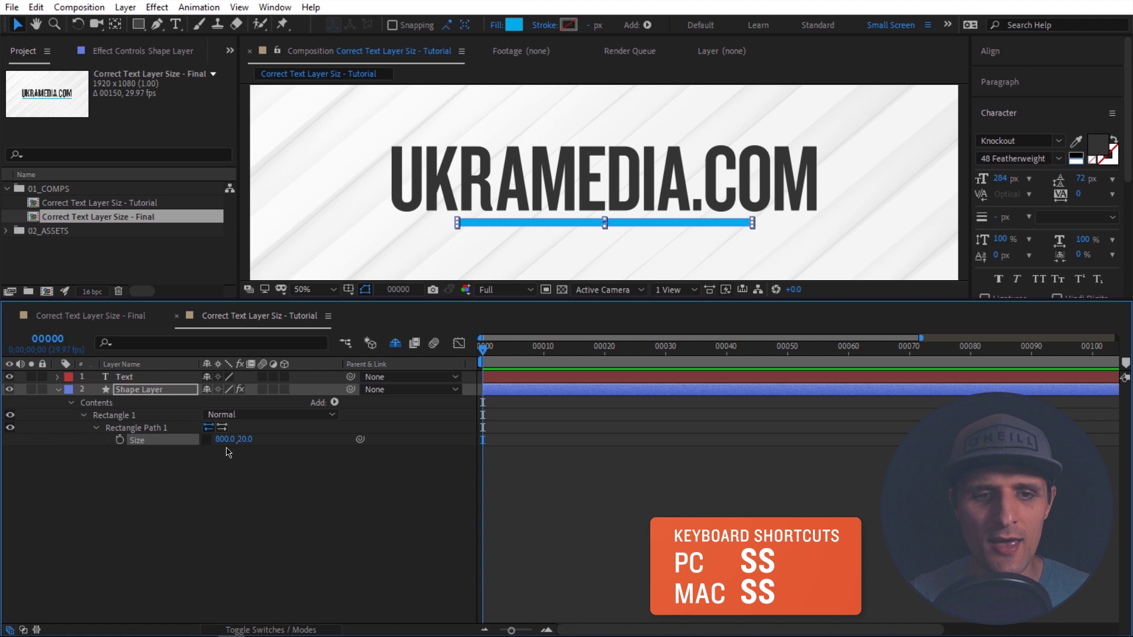
drag(230, 440, 229, 472)
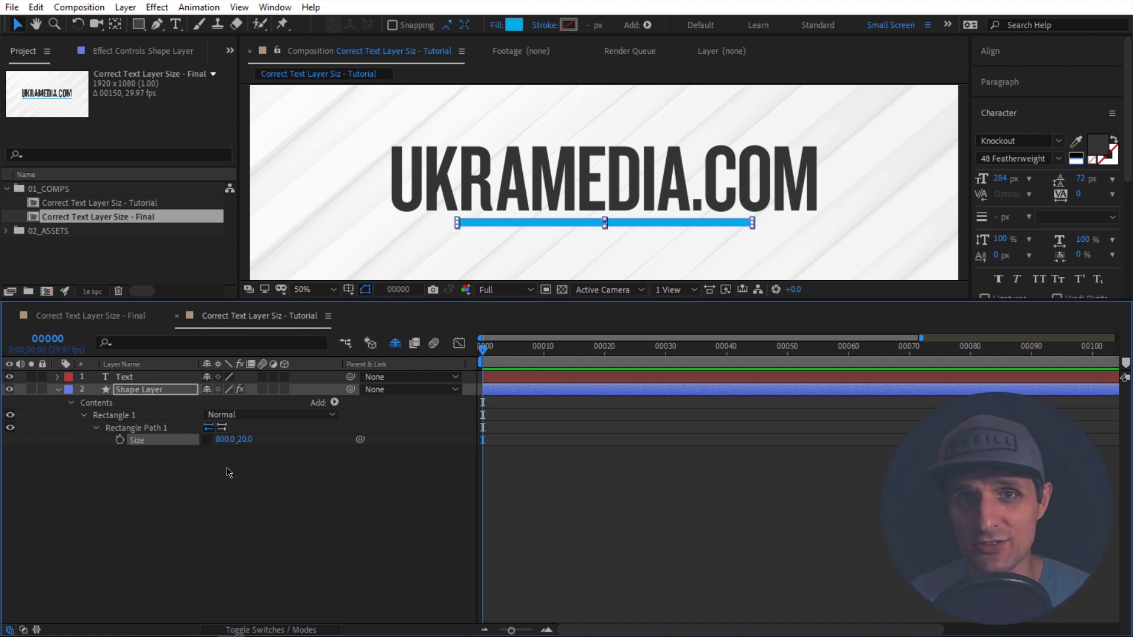
Step: Add a Size expression starting x = thisComp.layer("Text").sourceRectAtTime().width;
alt+click(120, 440)
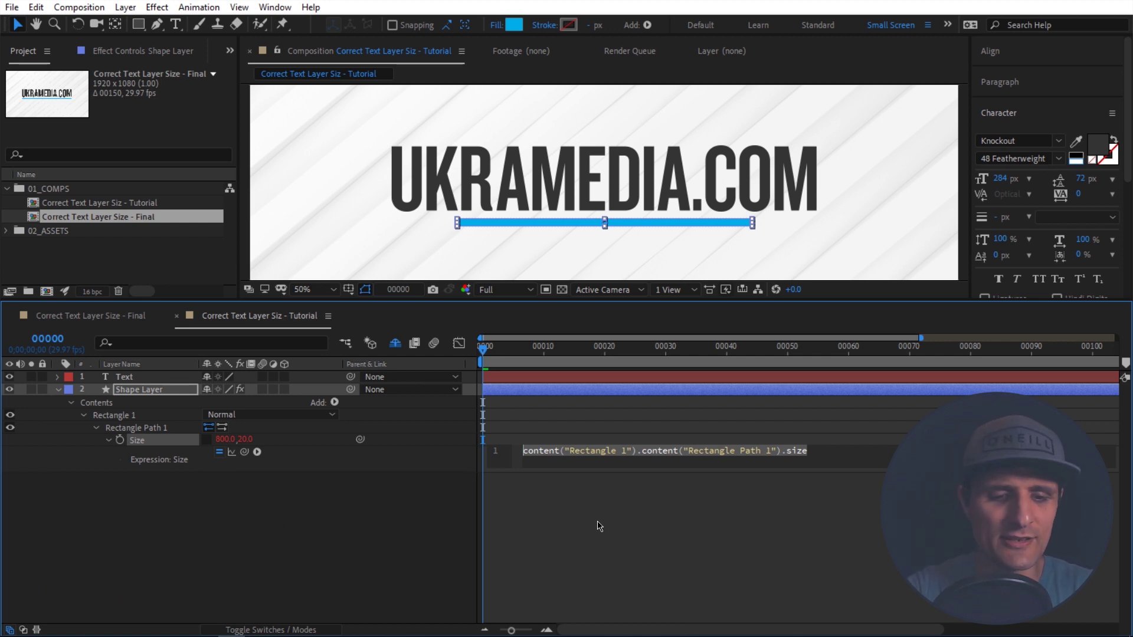
text(x =)
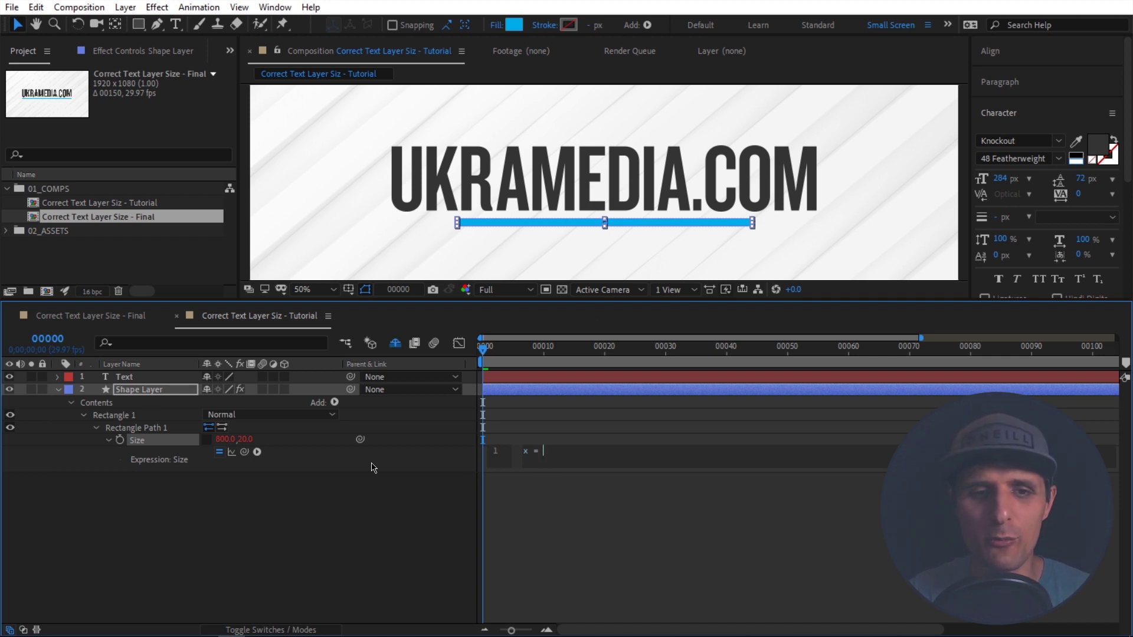
drag(245, 452, 150, 378)
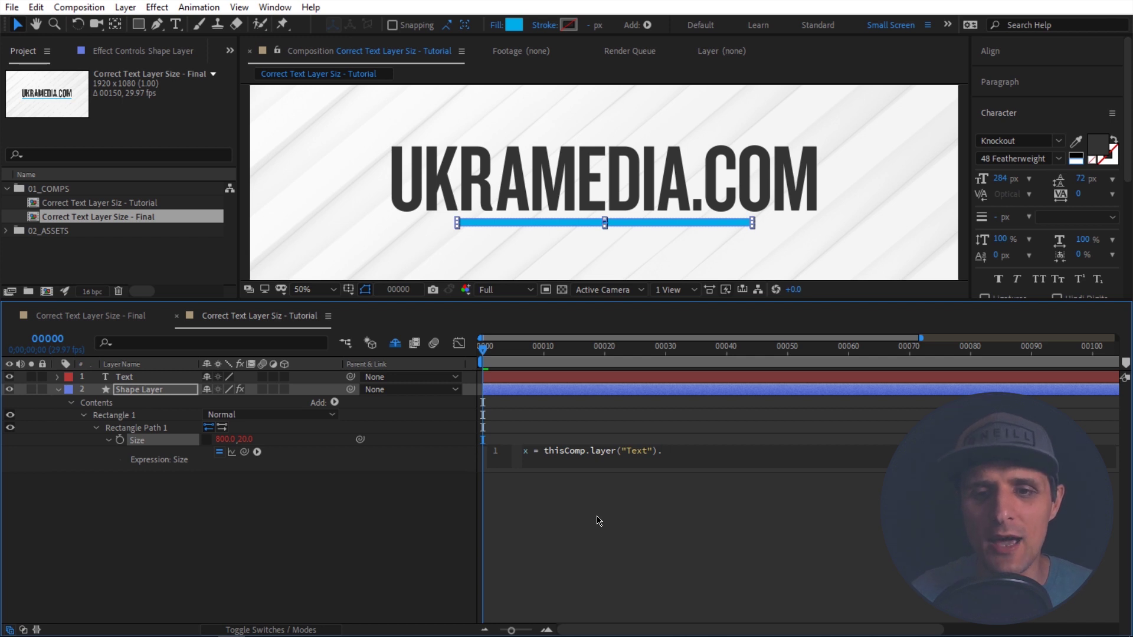
text(sourceRe)
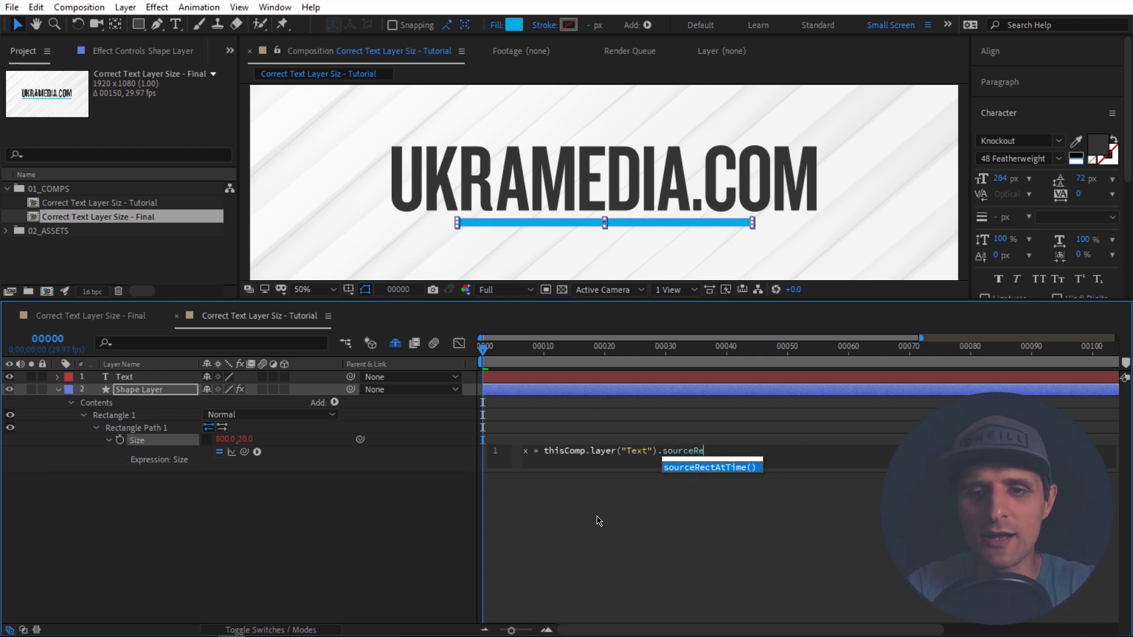
key(Return)
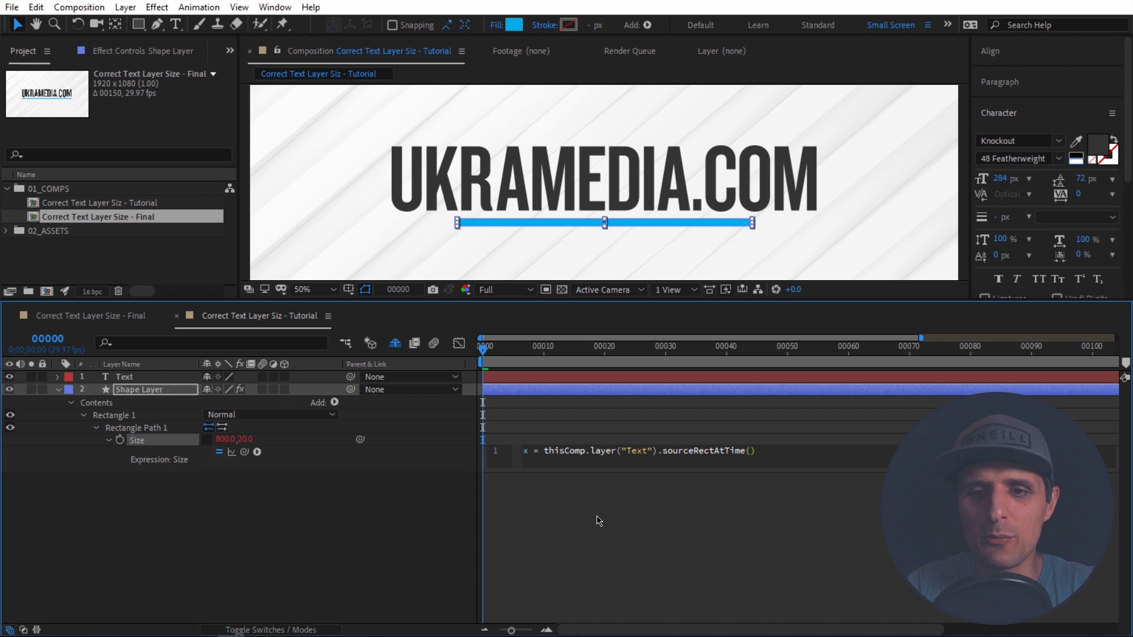
text(.width;)
key(Return)
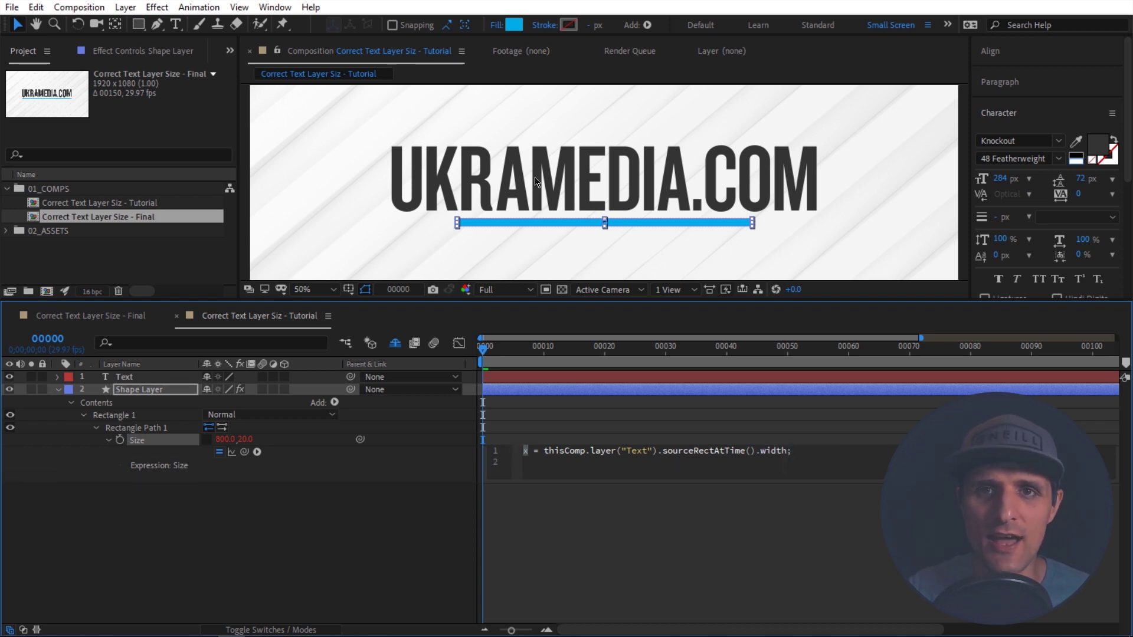
Step: Write the expression's second line as y = value[1]; to keep the bar's height
click(535, 463)
text(y =)
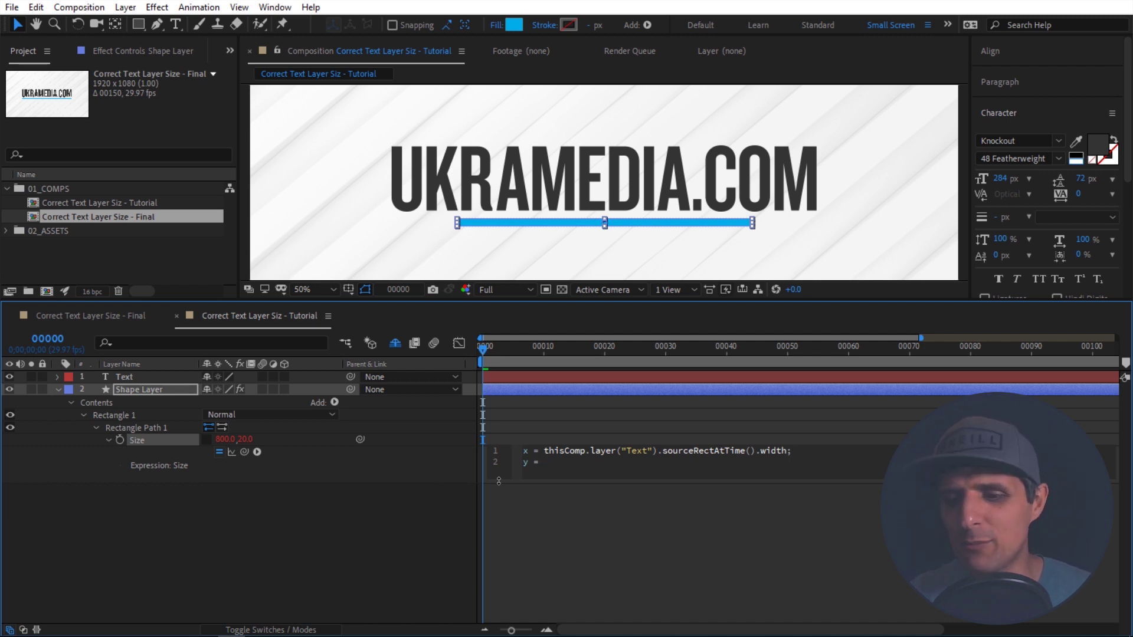
text(20)
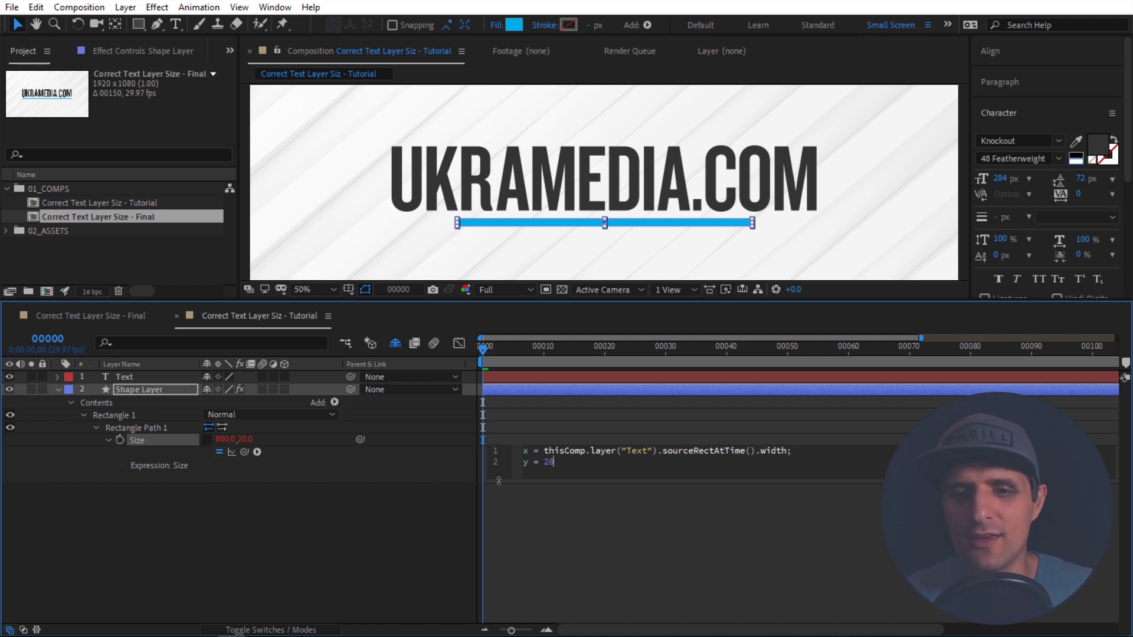
key(BackSpace)
key(BackSpace)
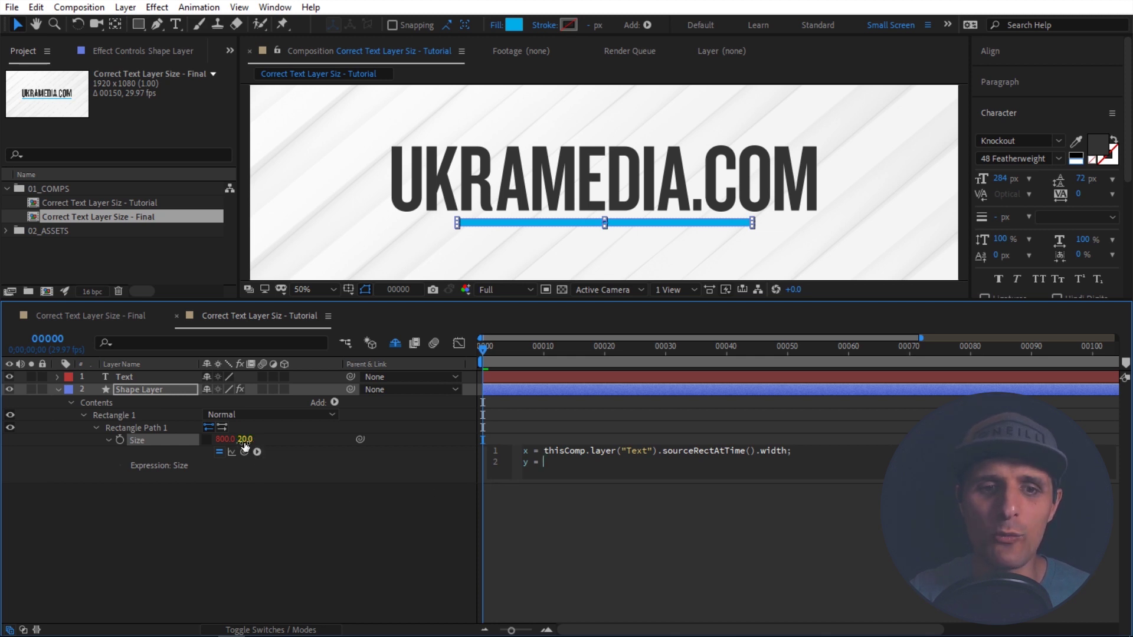
drag(244, 453, 293, 459)
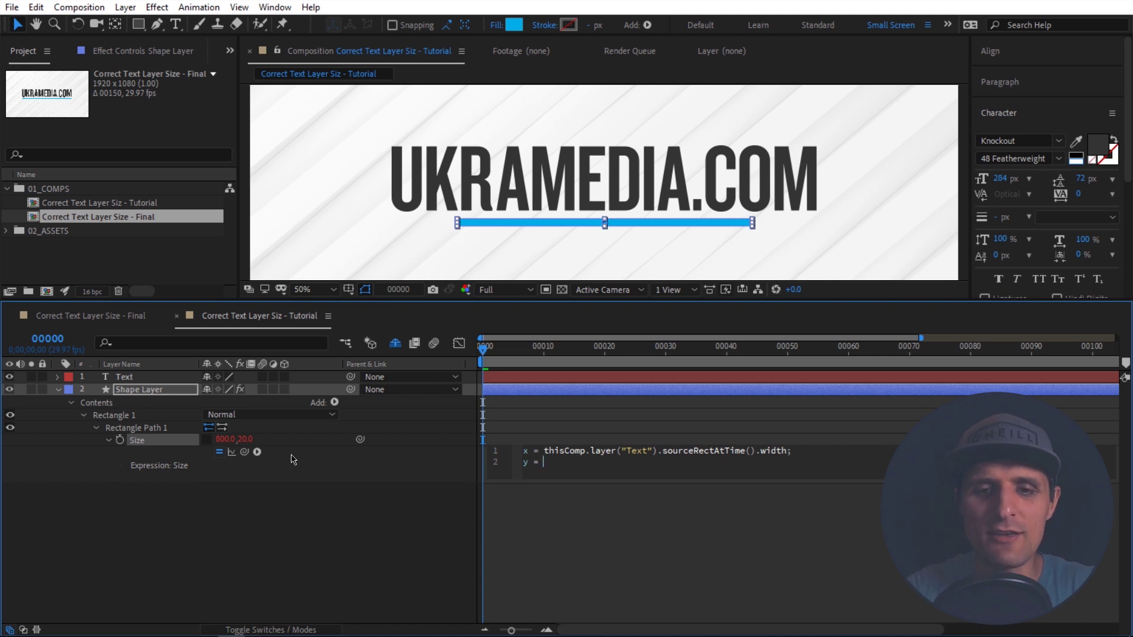
text(value)
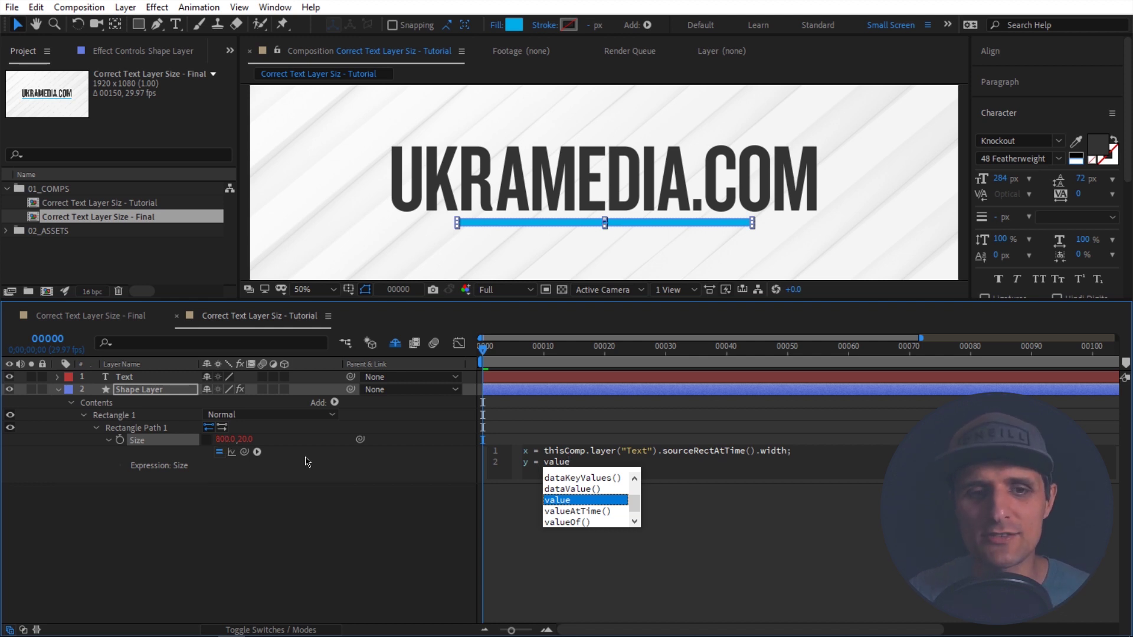
click(348, 466)
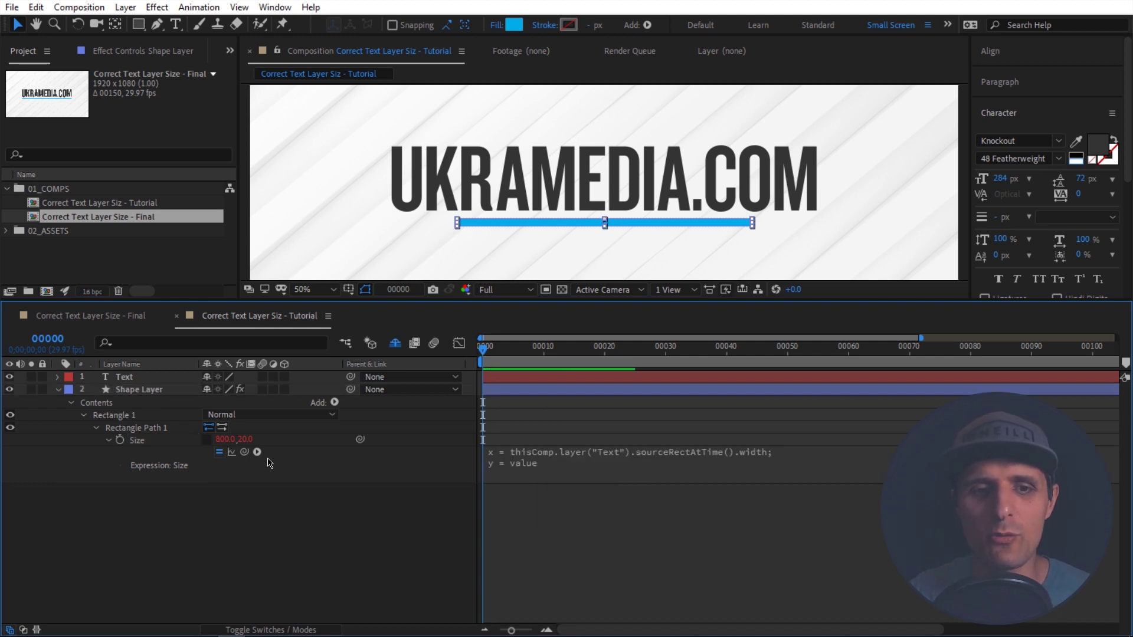
Step: Reopen the Size expression and add an empty [] on line 4
click(568, 469)
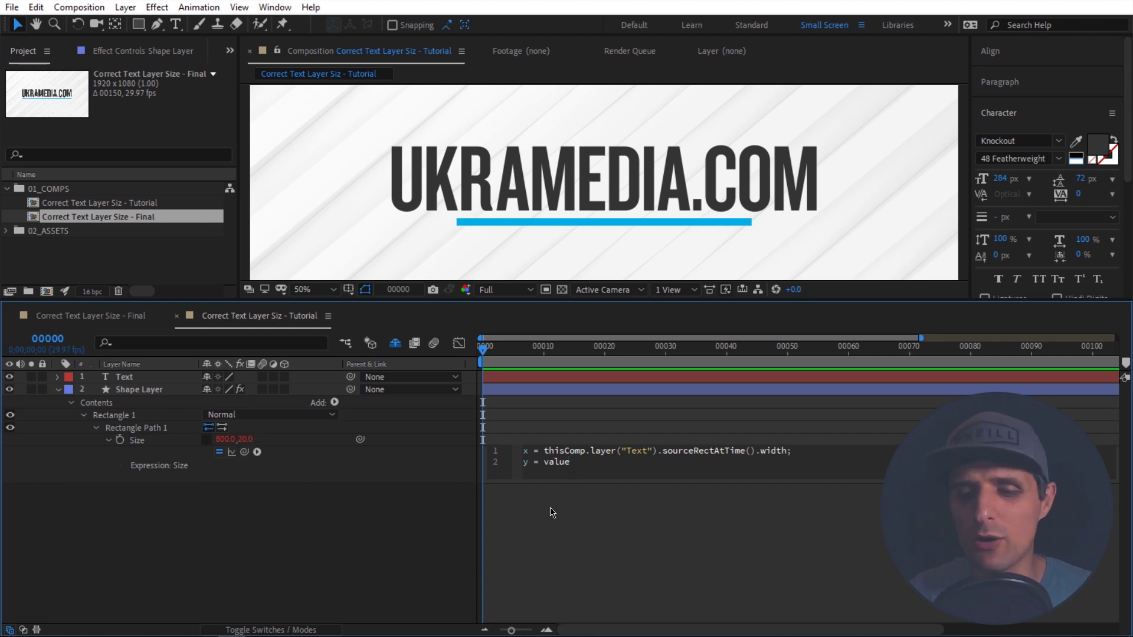
text([])
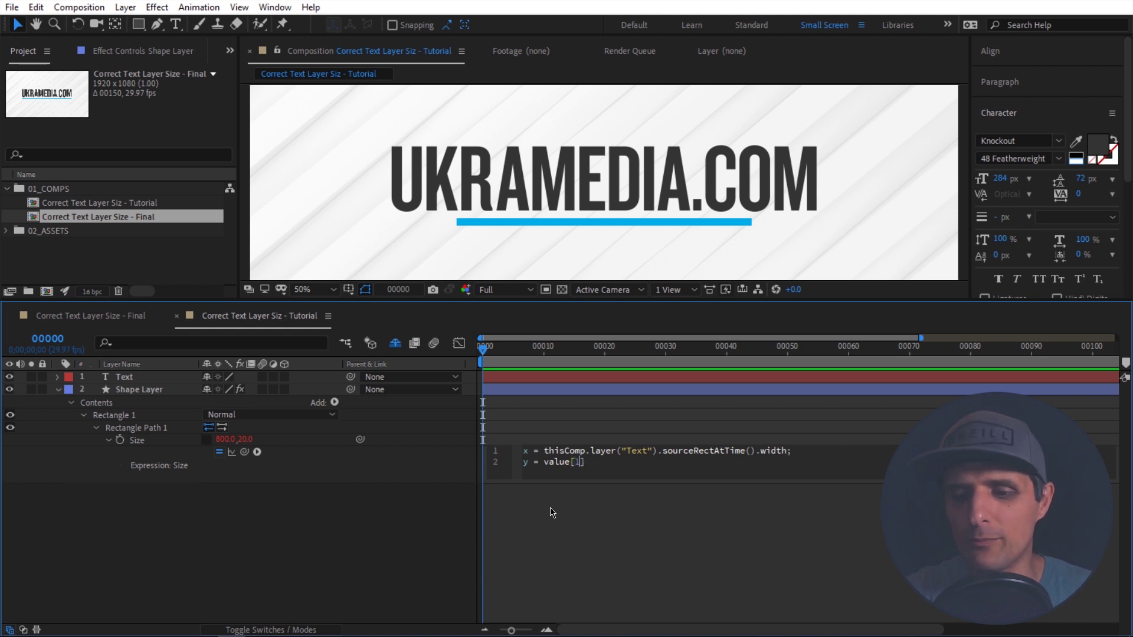
key(Return)
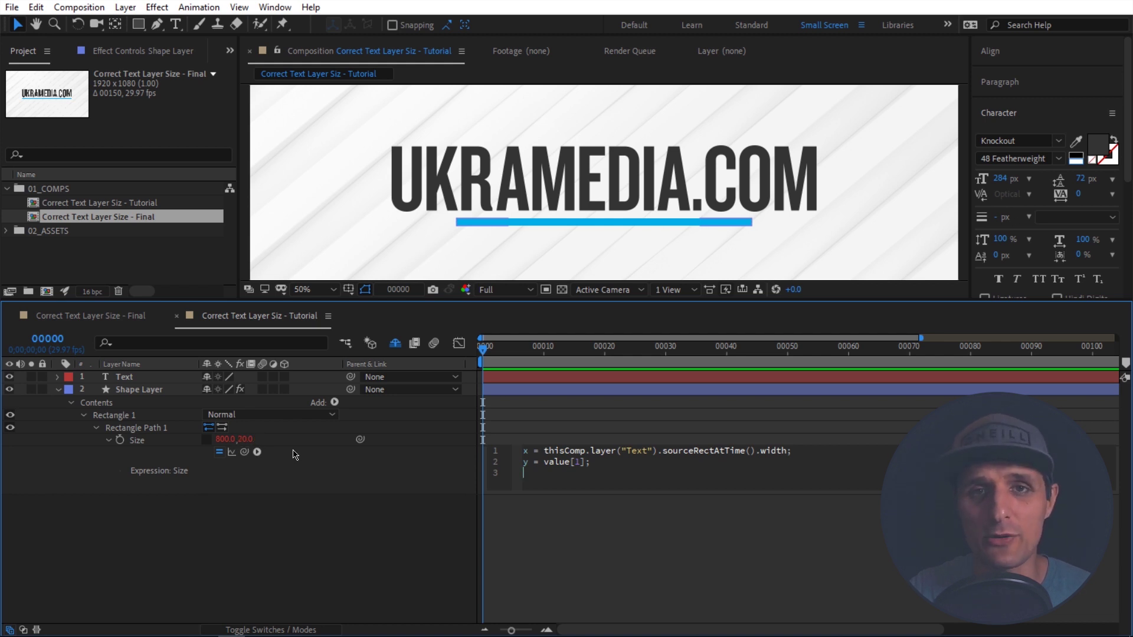
click(503, 474)
key(Return)
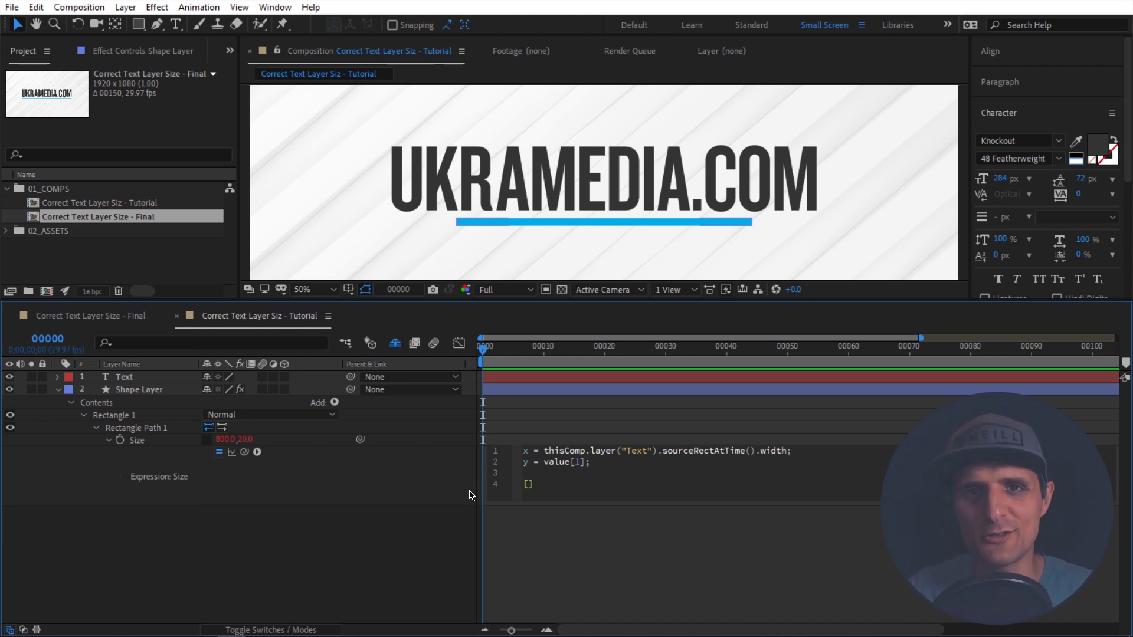
Step: Fill the brackets so line 4 reads [x, y], then highlight the x and y lines to review
text(x, y)
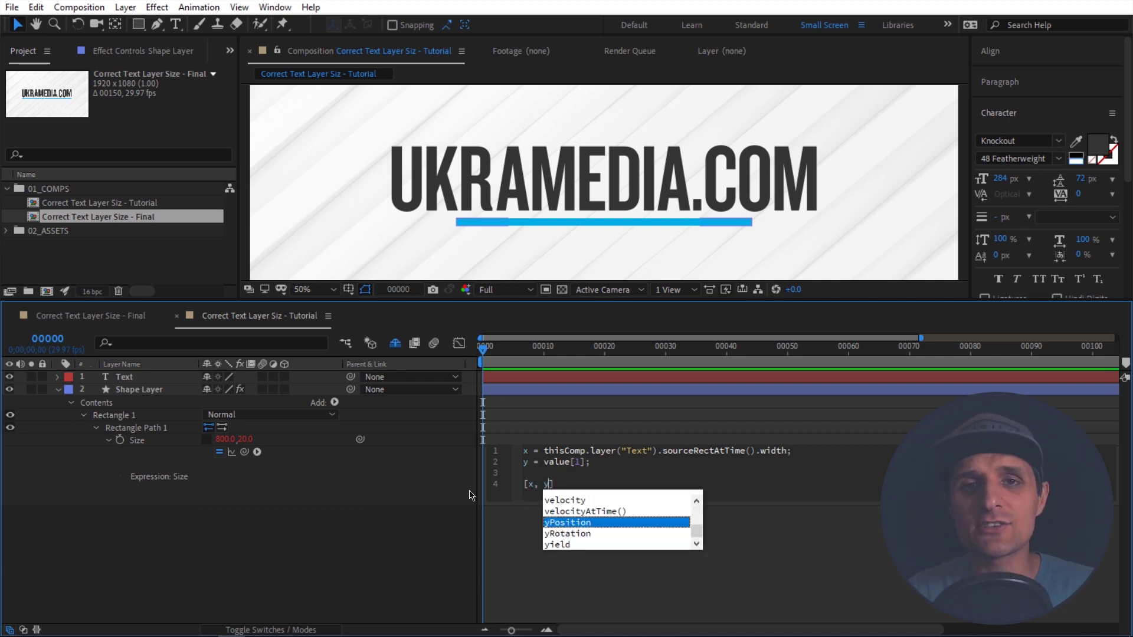
key(Left)
key(Left)
key(Left)
key(shift+Left)
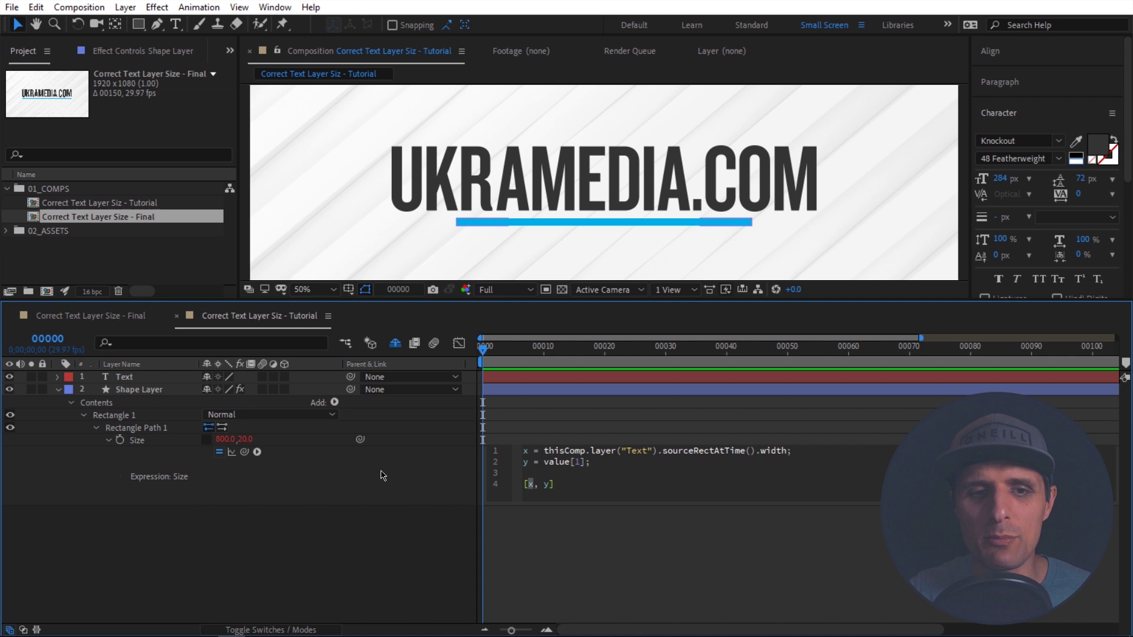
click(547, 496)
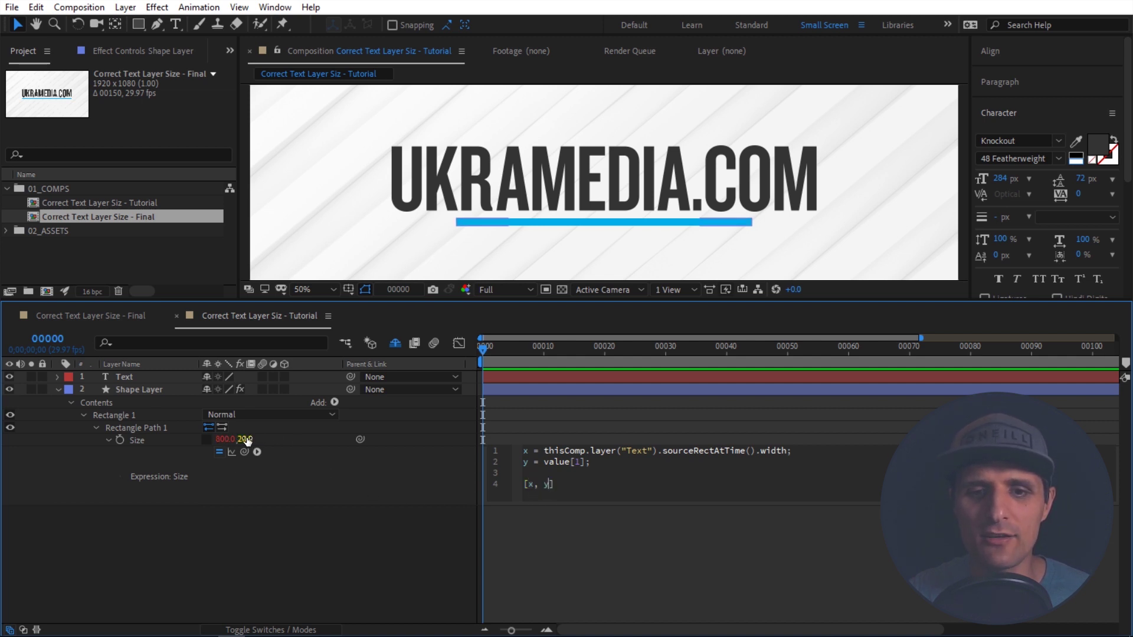
double_click(527, 450)
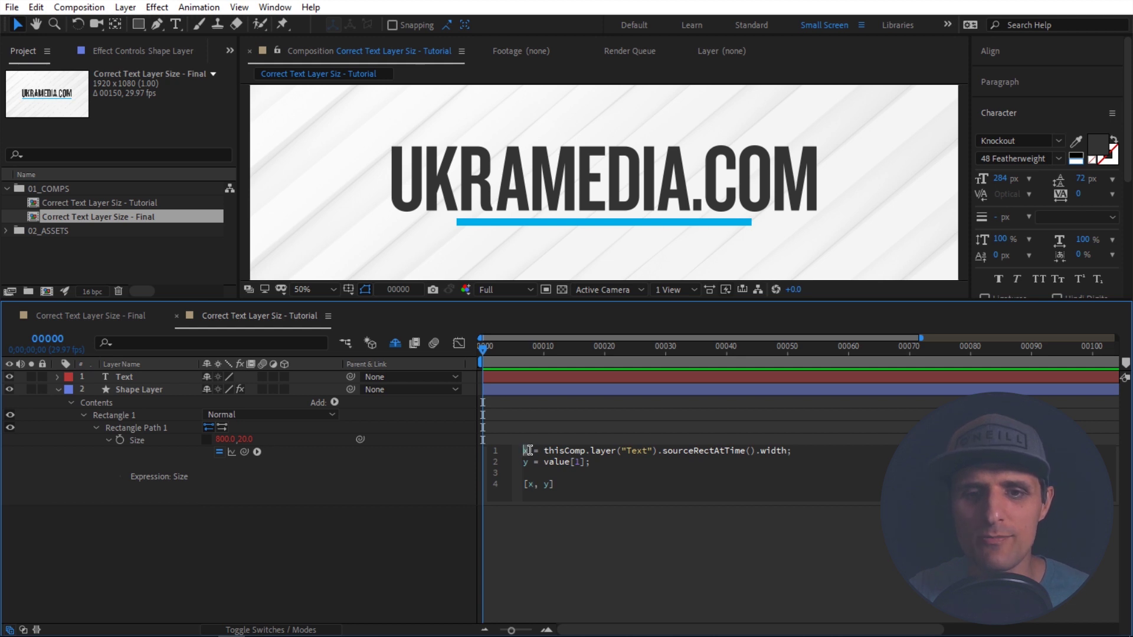
double_click(547, 484)
drag(522, 463, 607, 467)
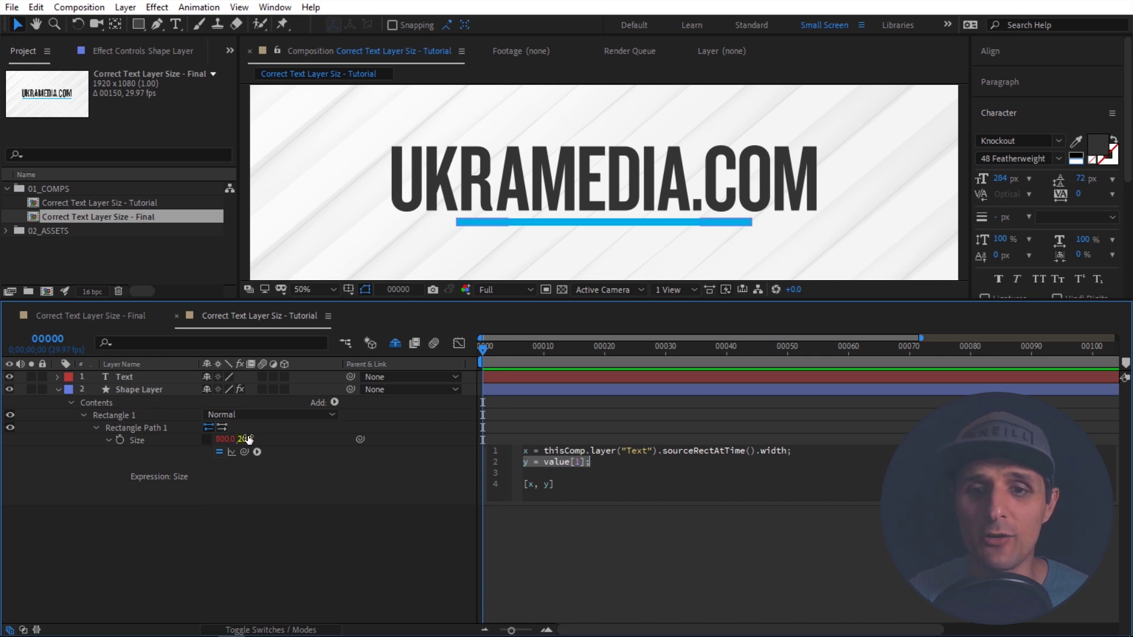
Step: Apply the expression, then test a taller underline and undo it
click(395, 481)
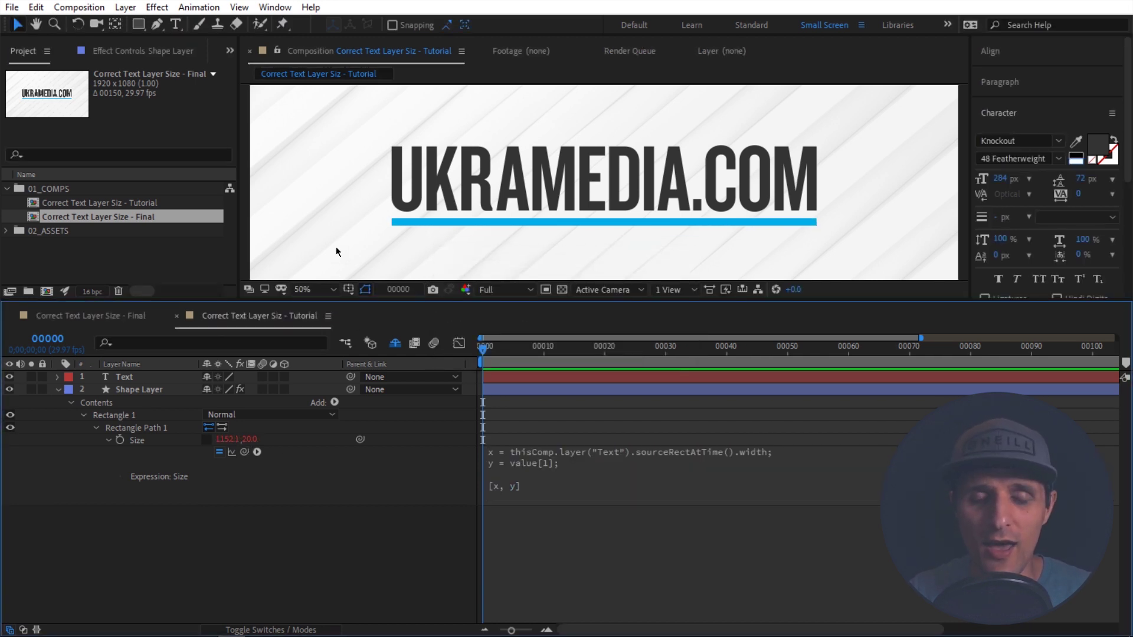
drag(249, 439, 277, 439)
key(ctrl+z)
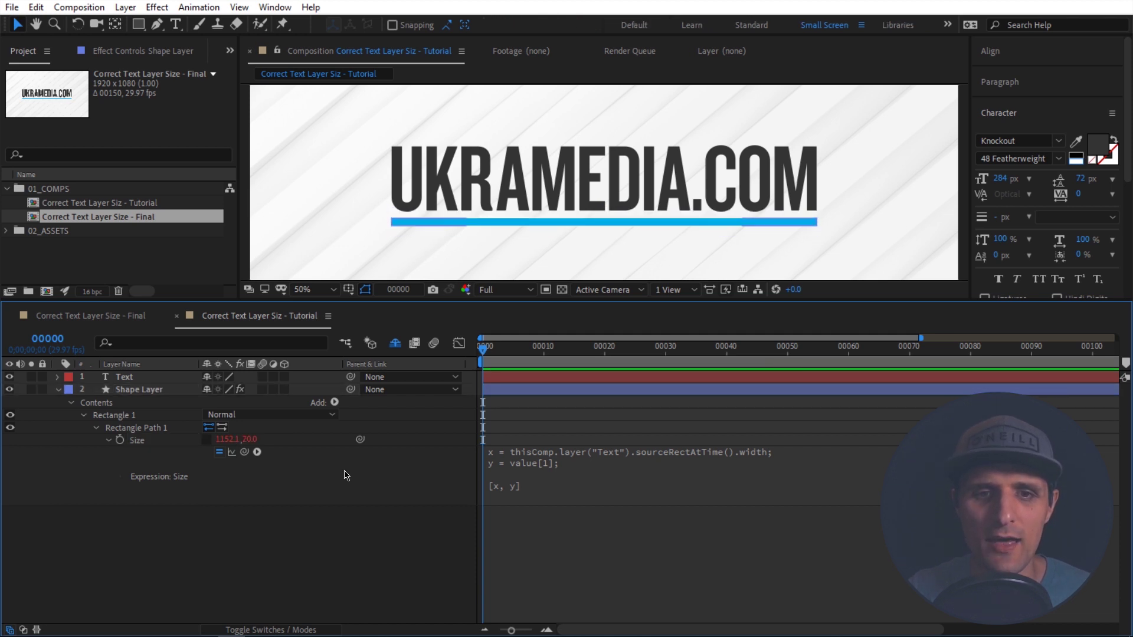
Step: Retype the title as UKRAMEDIA so the underline matches its 804.1 px width
double_click(599, 186)
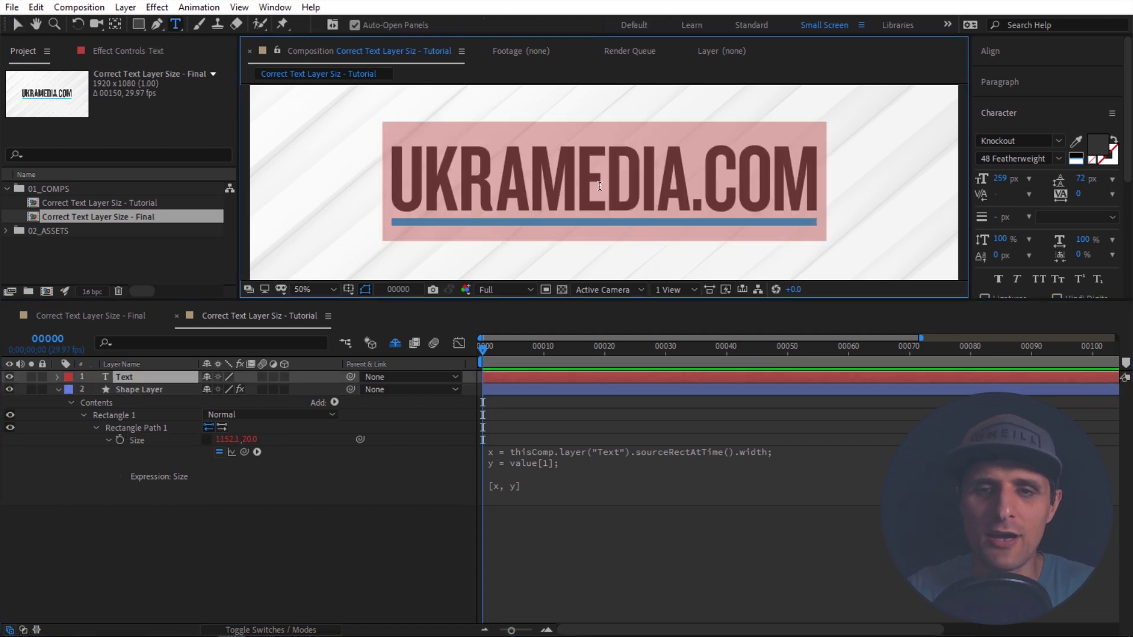
text(UKR)
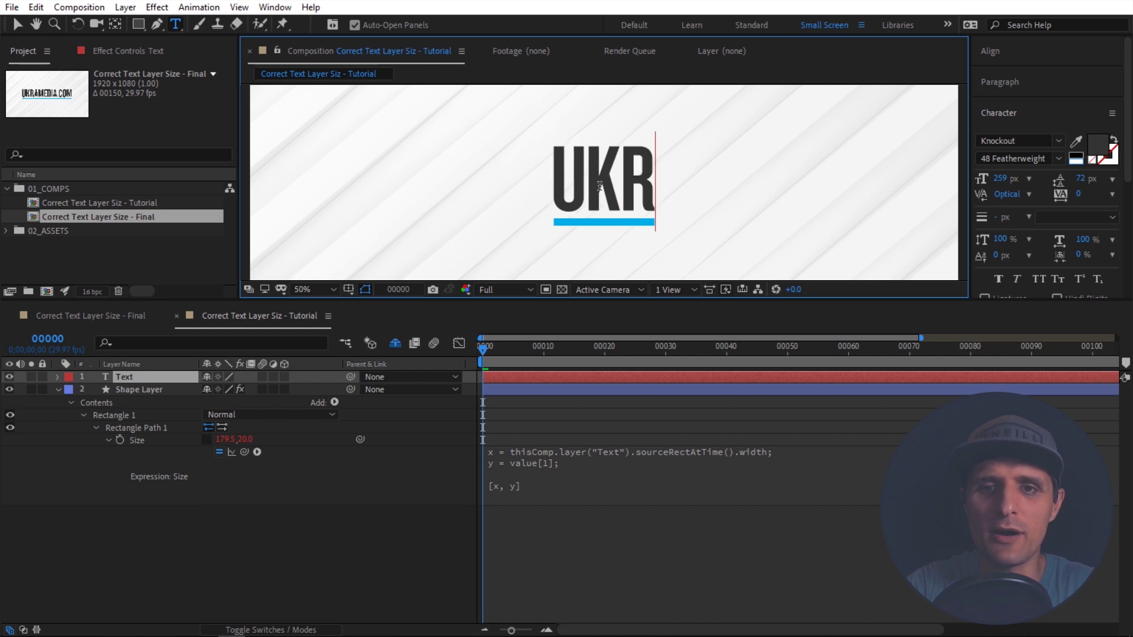
text(AMEDIA)
key(KP_Enter)
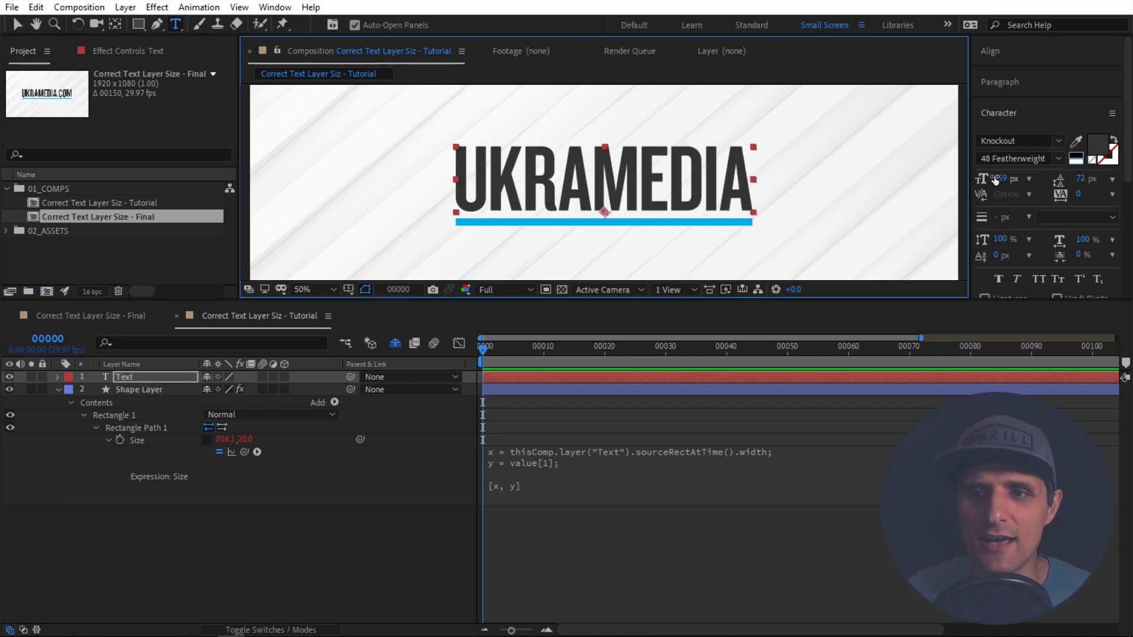
Step: Test a larger font size, undo it, and reselect the Text layer
drag(1002, 178, 1012, 179)
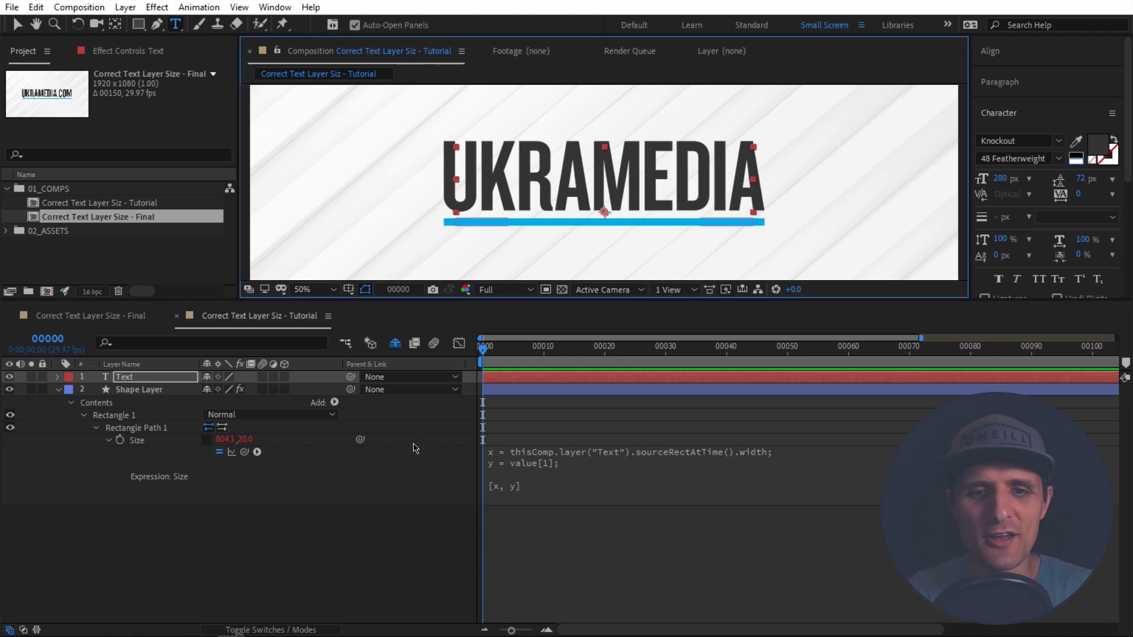
key(ctrl+z)
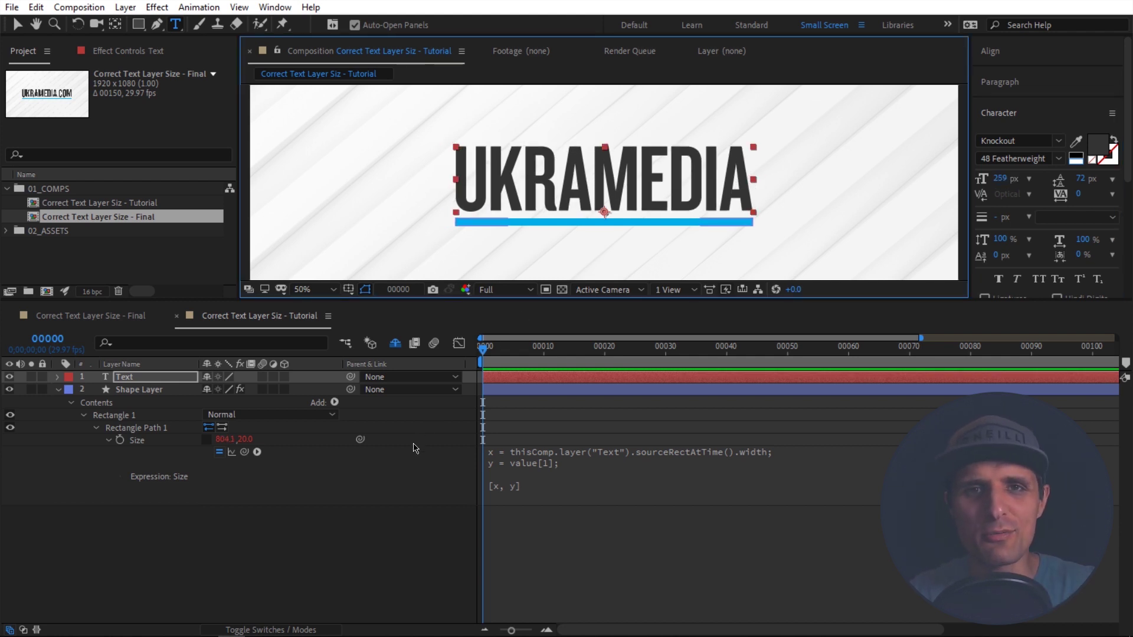
click(415, 448)
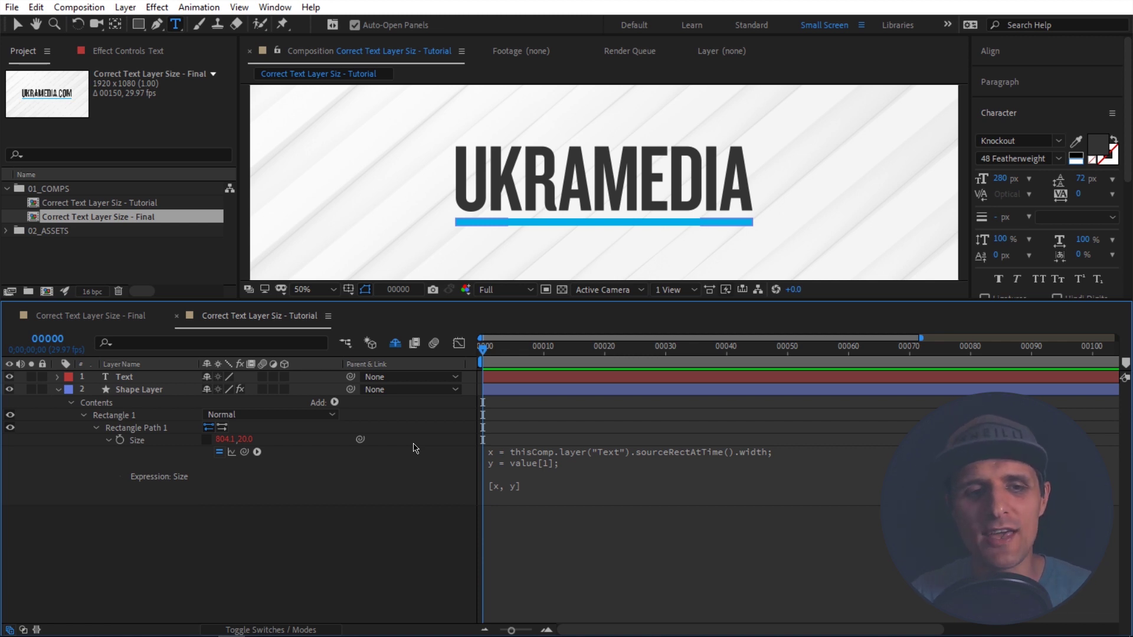
click(166, 380)
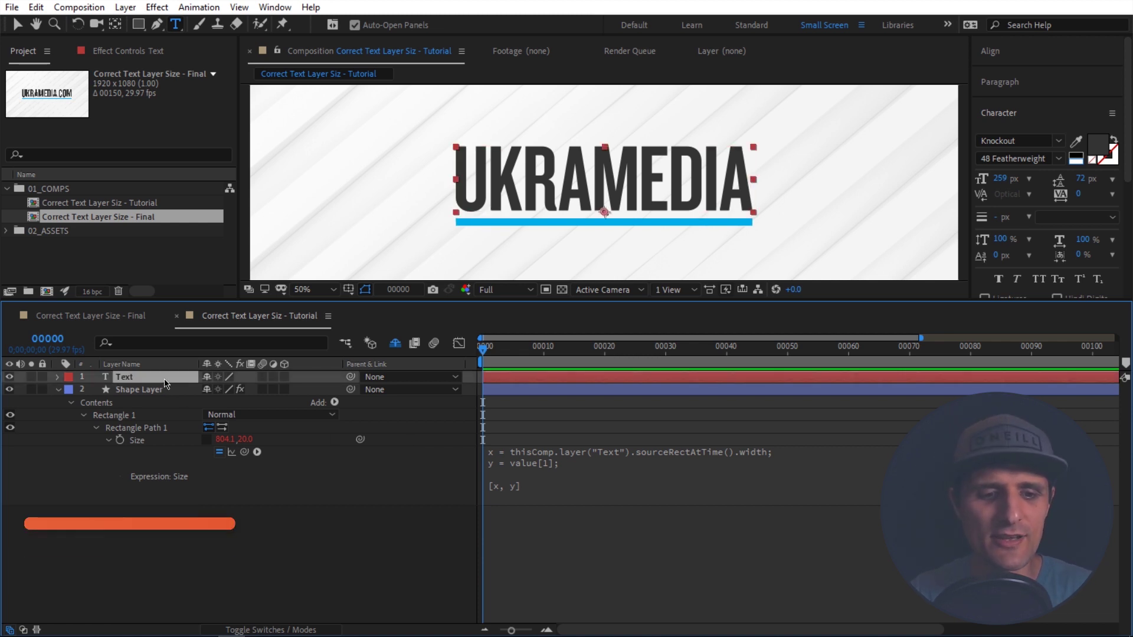
Step: Reveal the Text layer's Scale and raise it to 134%
key(s)
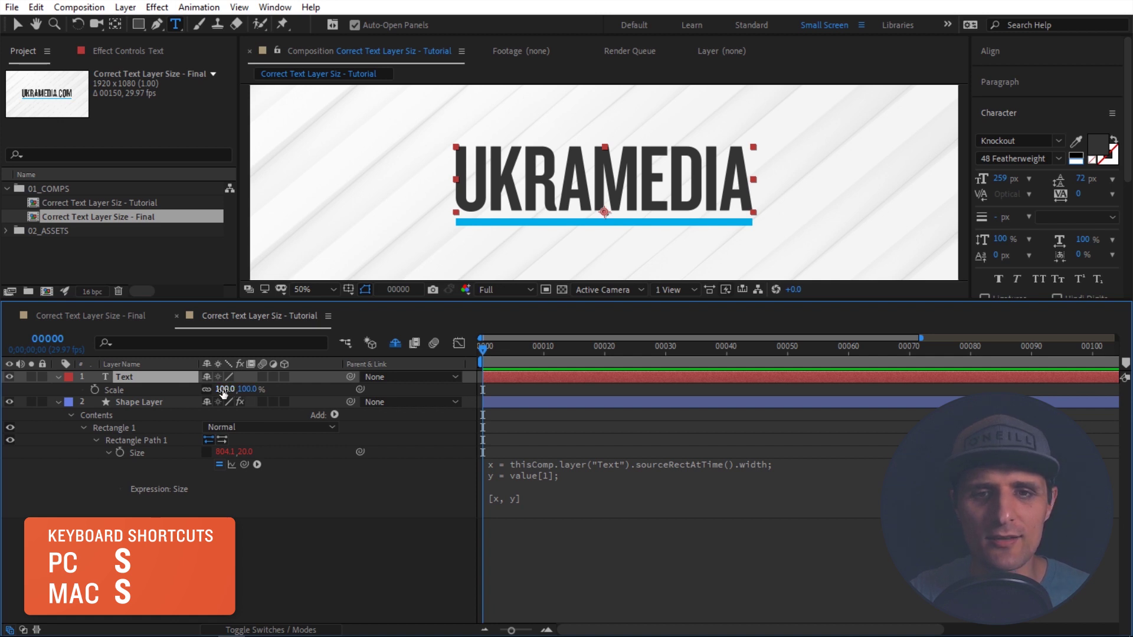
drag(224, 389, 248, 390)
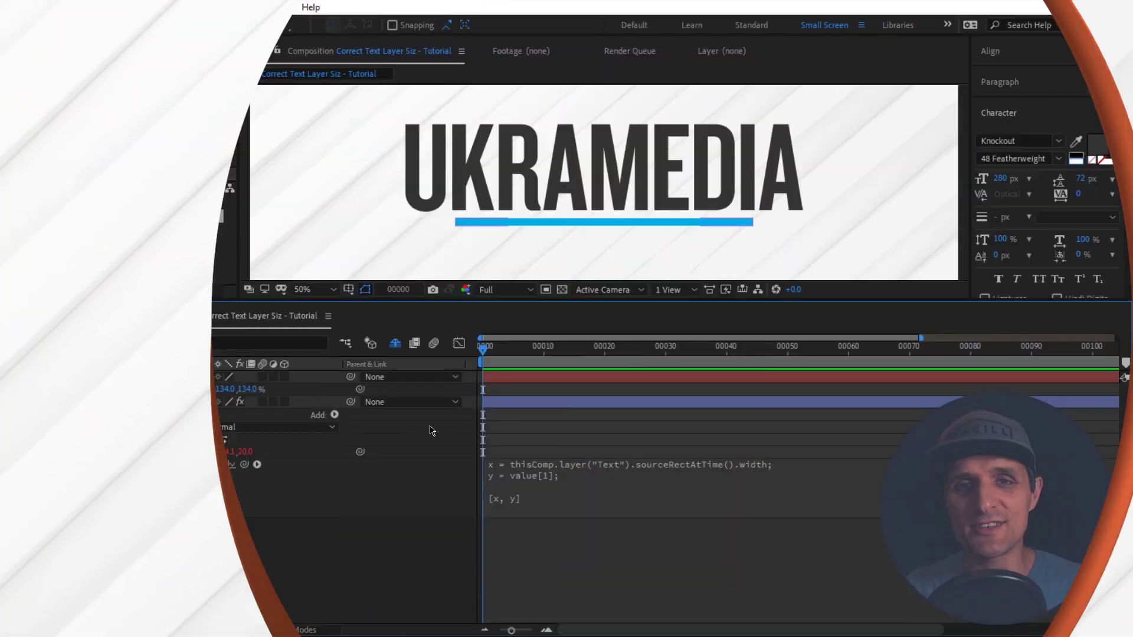
Step: Paste the targetLayer/finalSize block above the existing x and y lines in the Size expression
click(575, 486)
key(ctrl+c)
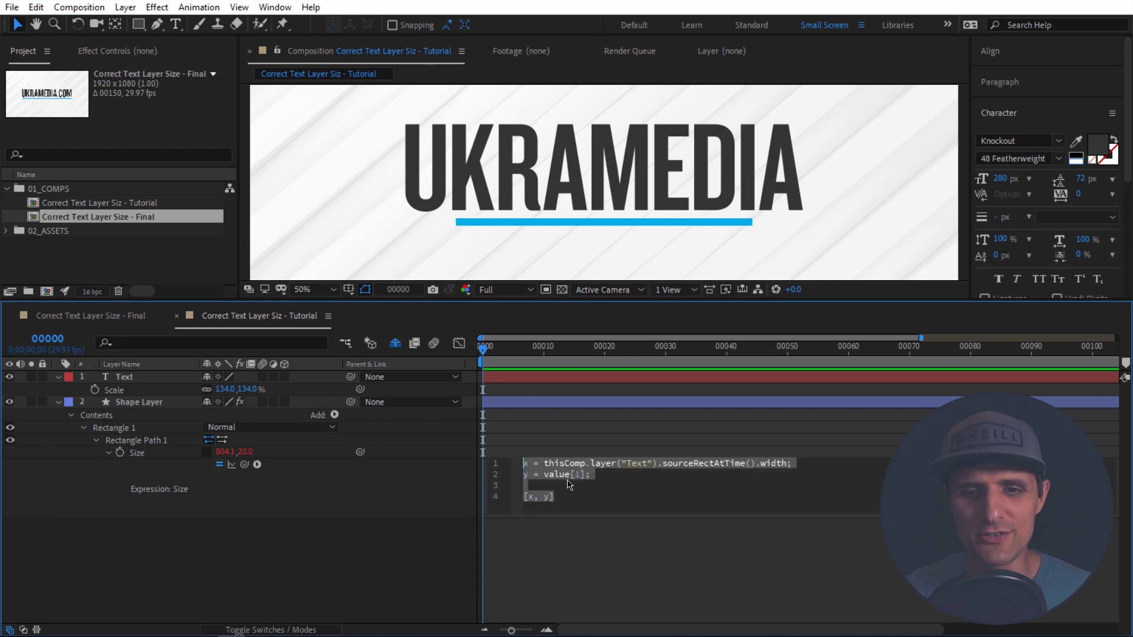
click(525, 466)
key(Return)
key(Return)
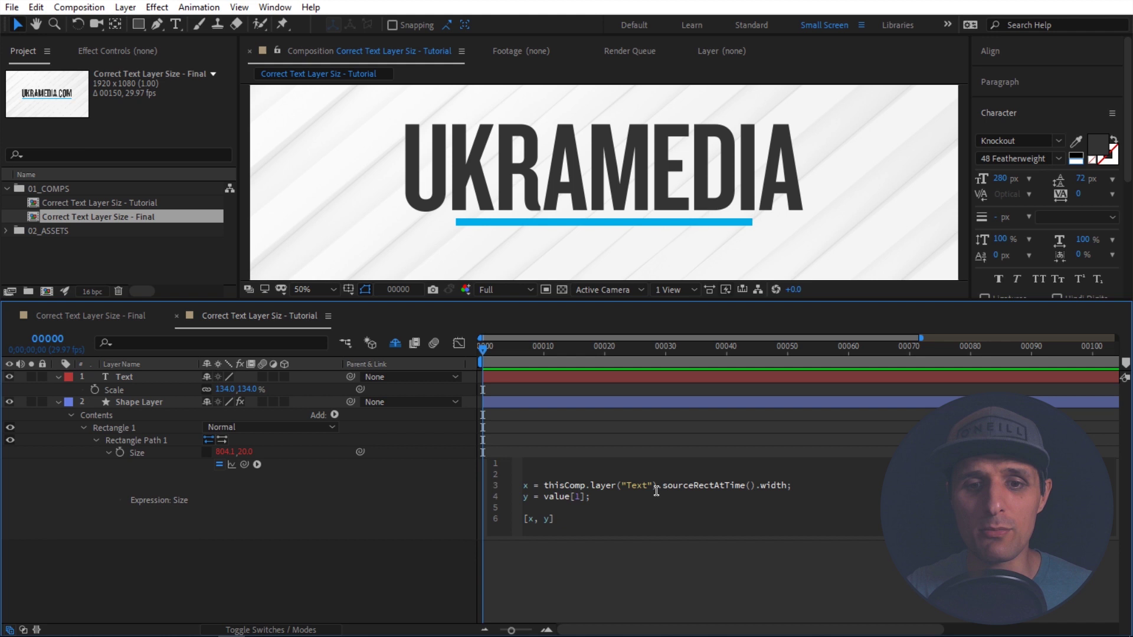
key(ctrl+a)
text(targetLayer = thisComp.layer("Layer Name");  w = targetLayer.sourceRectAtTime().width; s = targetLayer.transform.scale[0]; p = (s - 100)* .01; finalSize = w + p * w;)
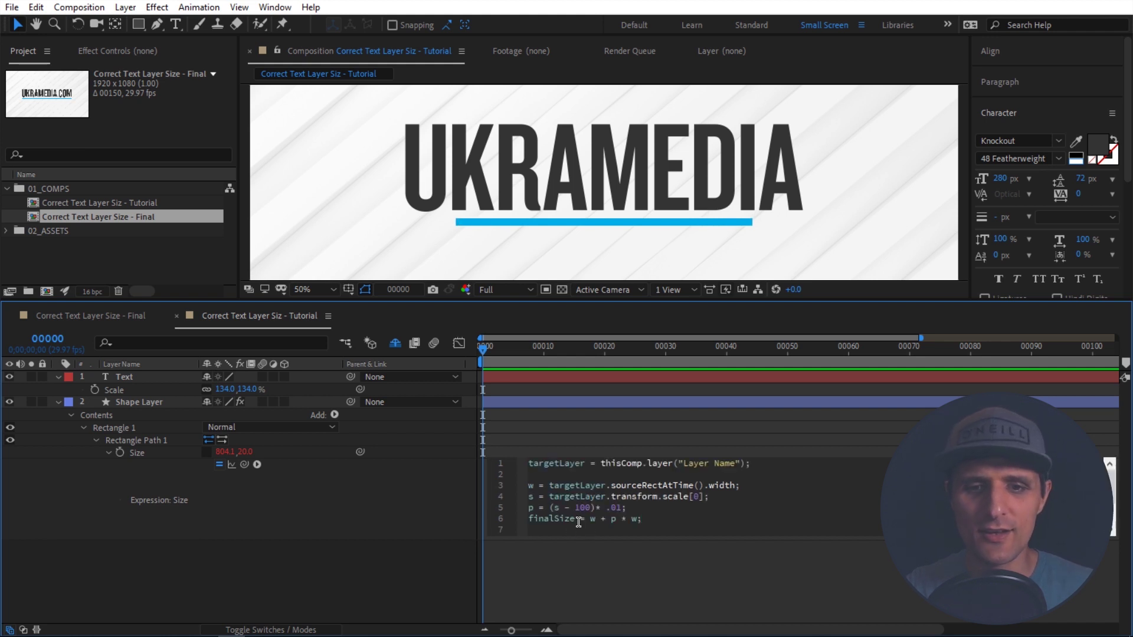
key(ctrl+v)
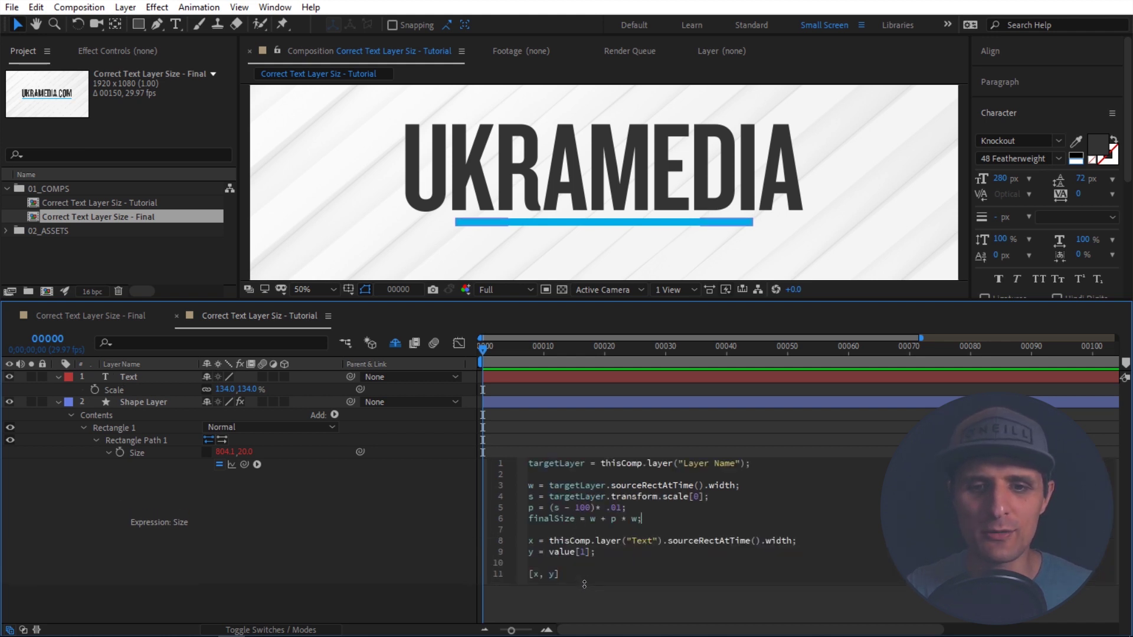
click(652, 518)
drag(652, 517, 528, 463)
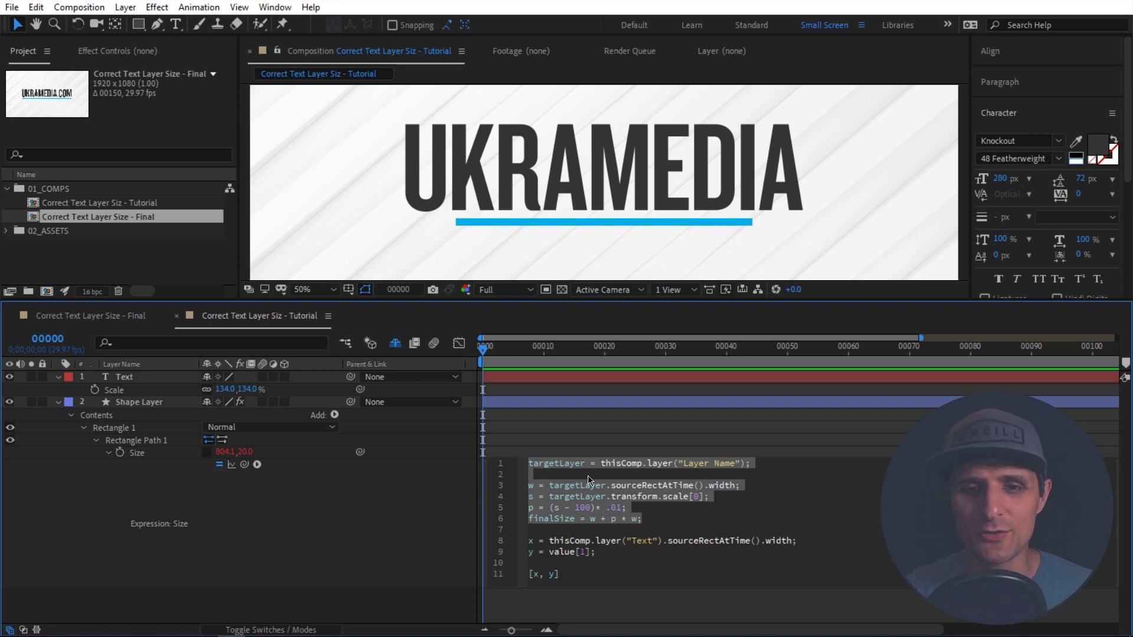
click(536, 473)
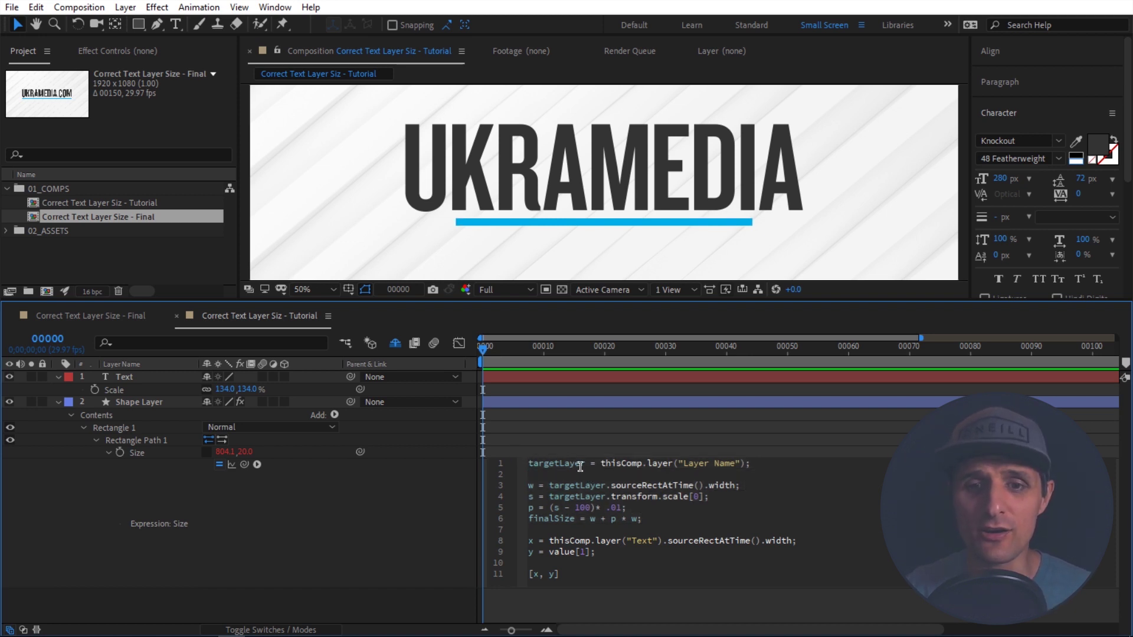
Step: Pick-whip line 1's layer reference so targetLayer points to the Text layer
drag(600, 463, 743, 463)
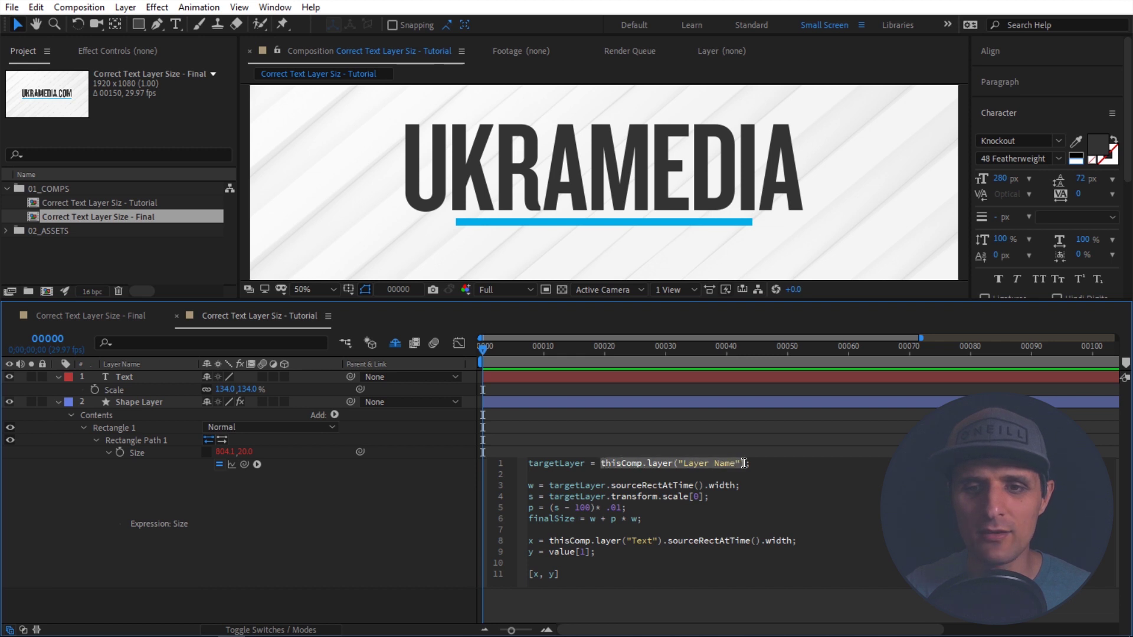
click(140, 386)
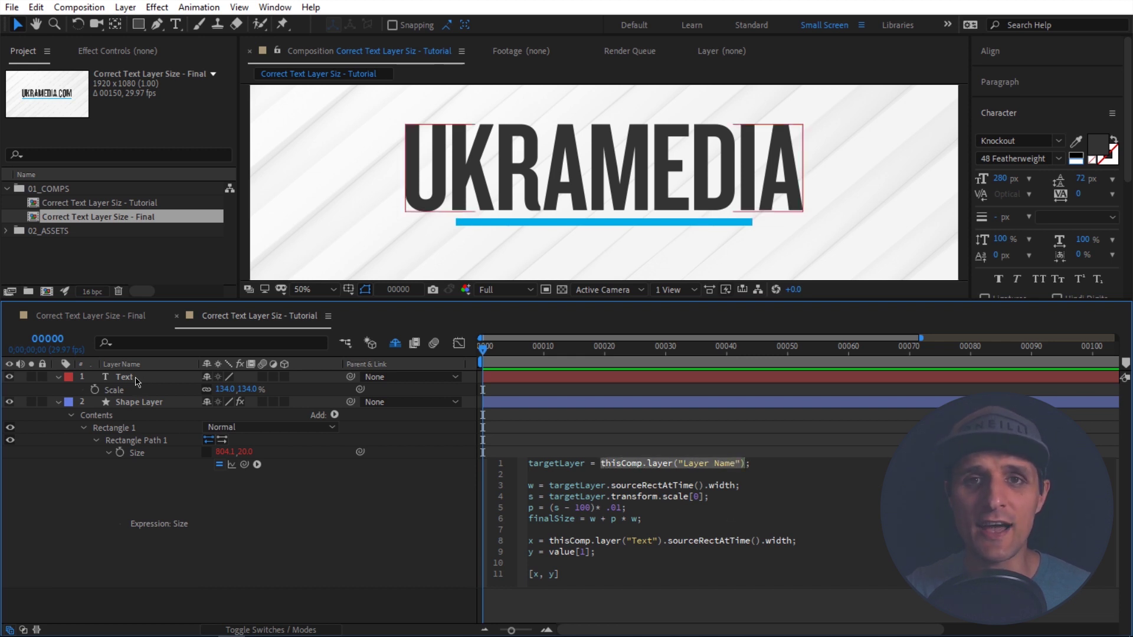
drag(245, 465, 154, 386)
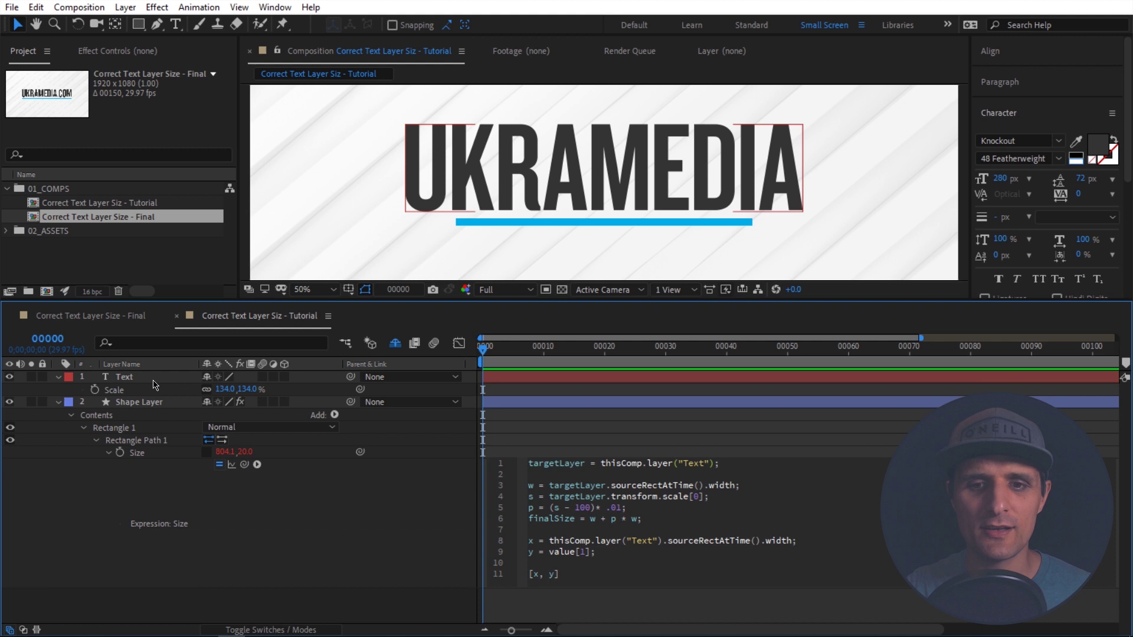
drag(720, 463, 600, 463)
drag(244, 464, 694, 488)
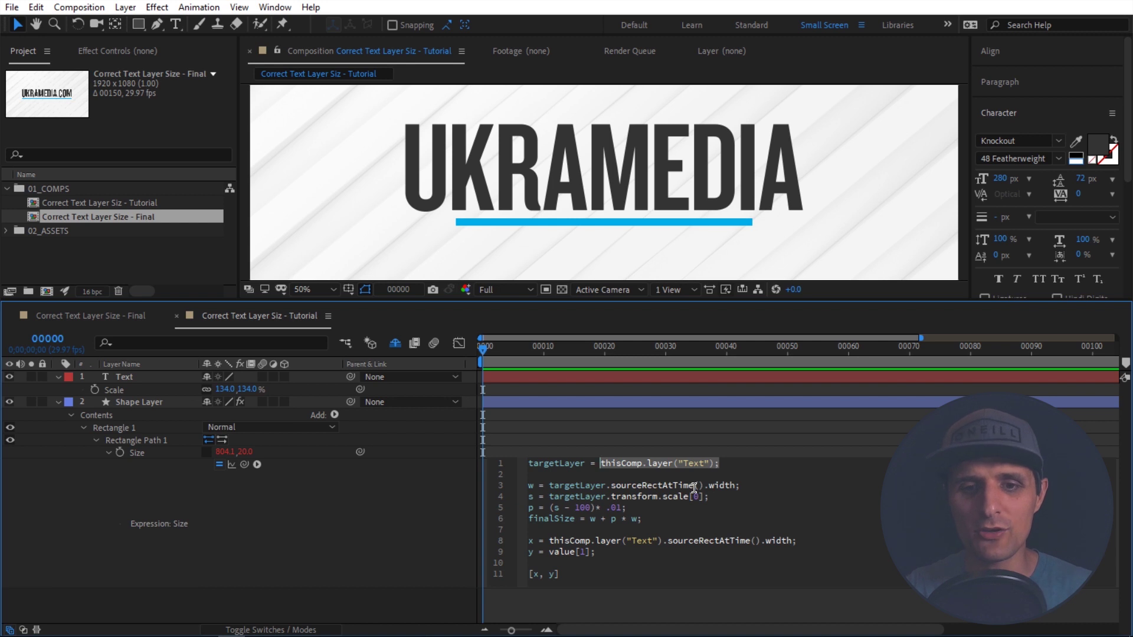
Step: Replace thisComp.layer("Text").sourceRectAtTime().width on line 8 with finalSize so x = finalSize
double_click(558, 519)
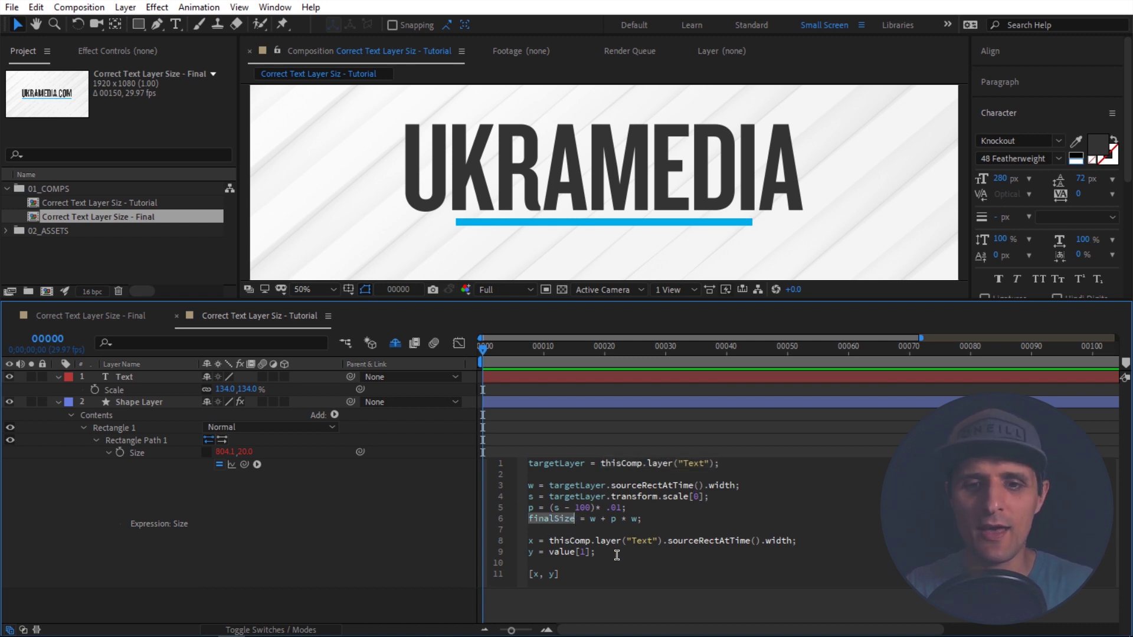
drag(549, 541, 791, 540)
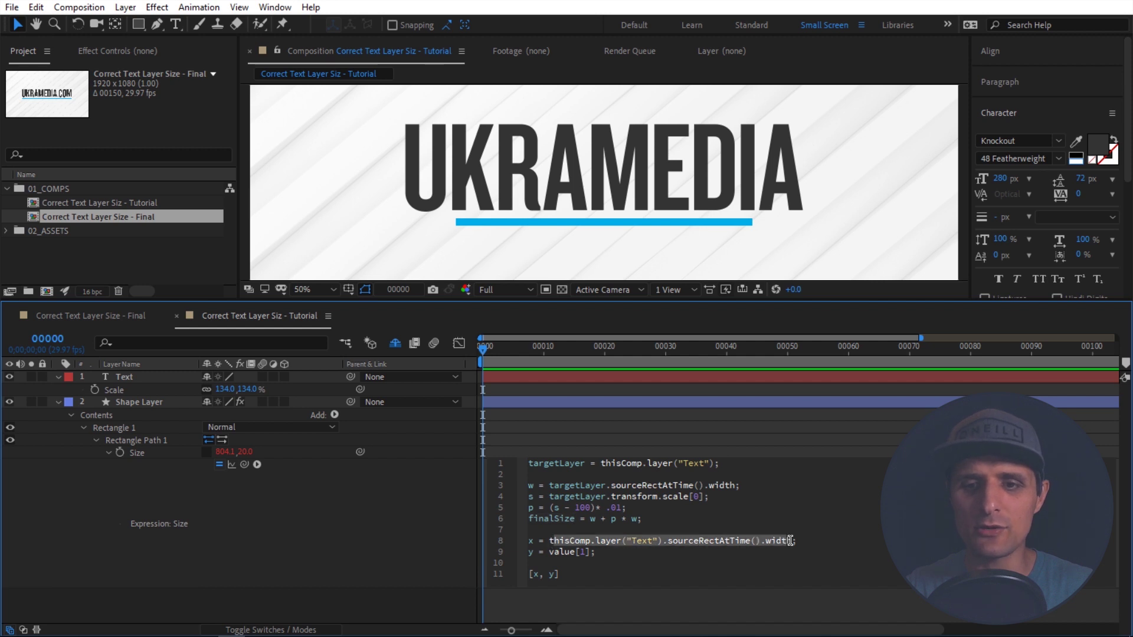
key(BackSpace)
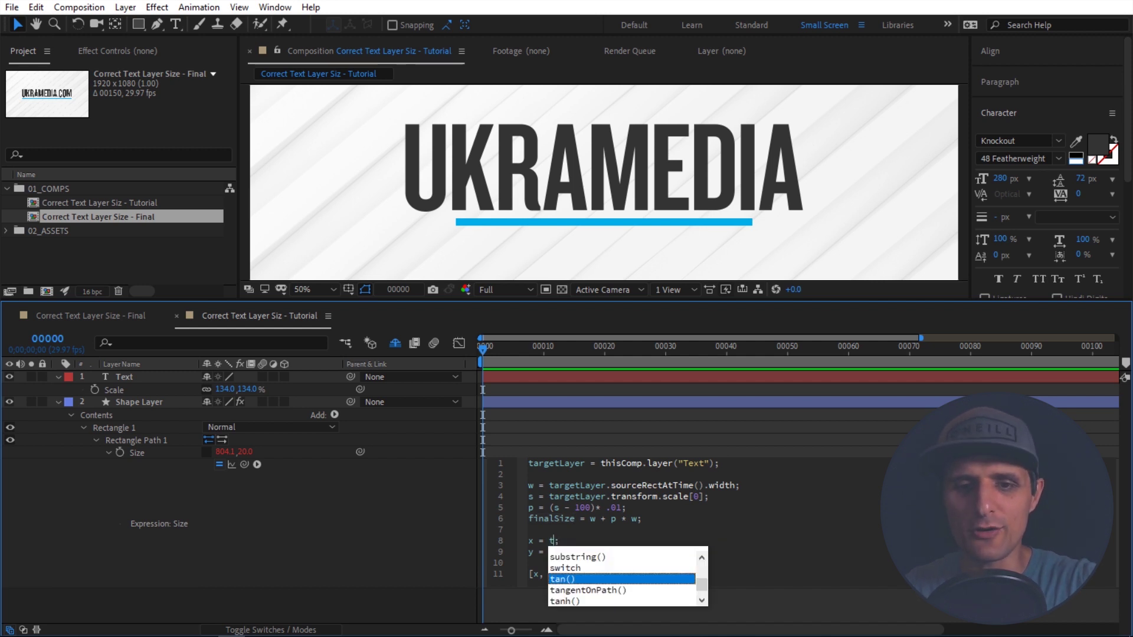
text(finalSize)
click(717, 548)
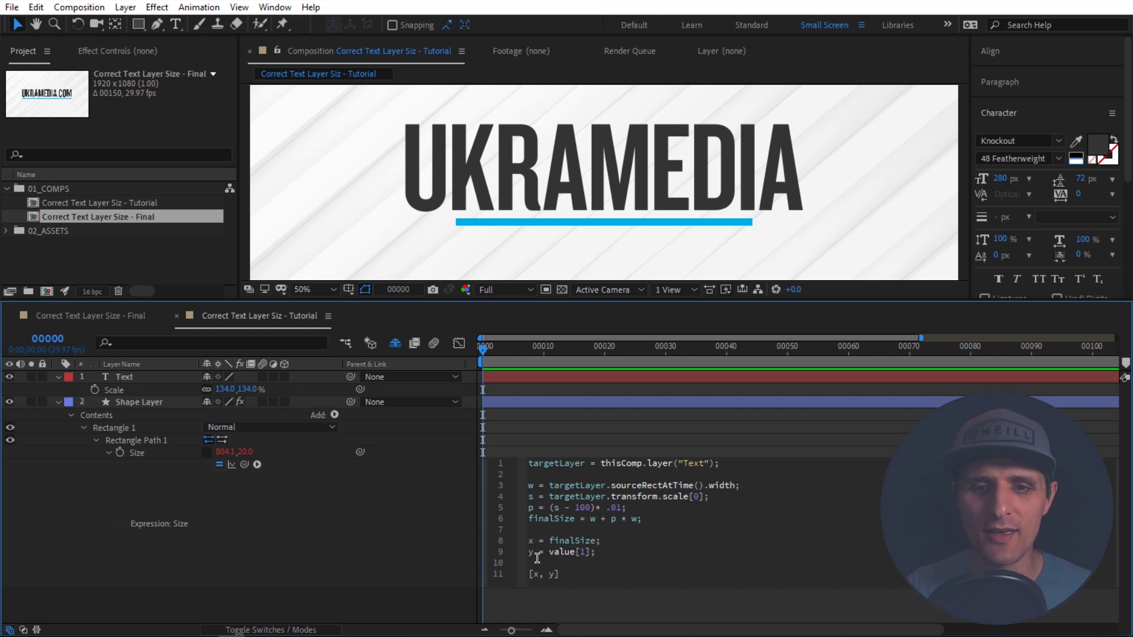
drag(606, 553, 525, 554)
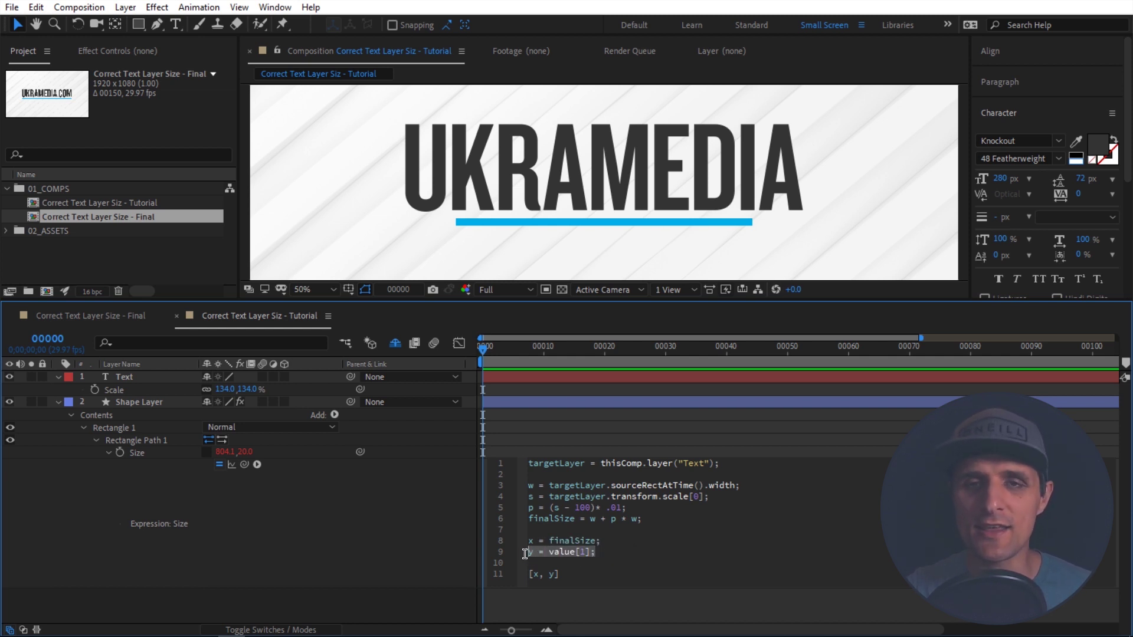
Step: Apply the expression, undo a trial underline height change, and retype the title as 'SD:FSD'
click(445, 534)
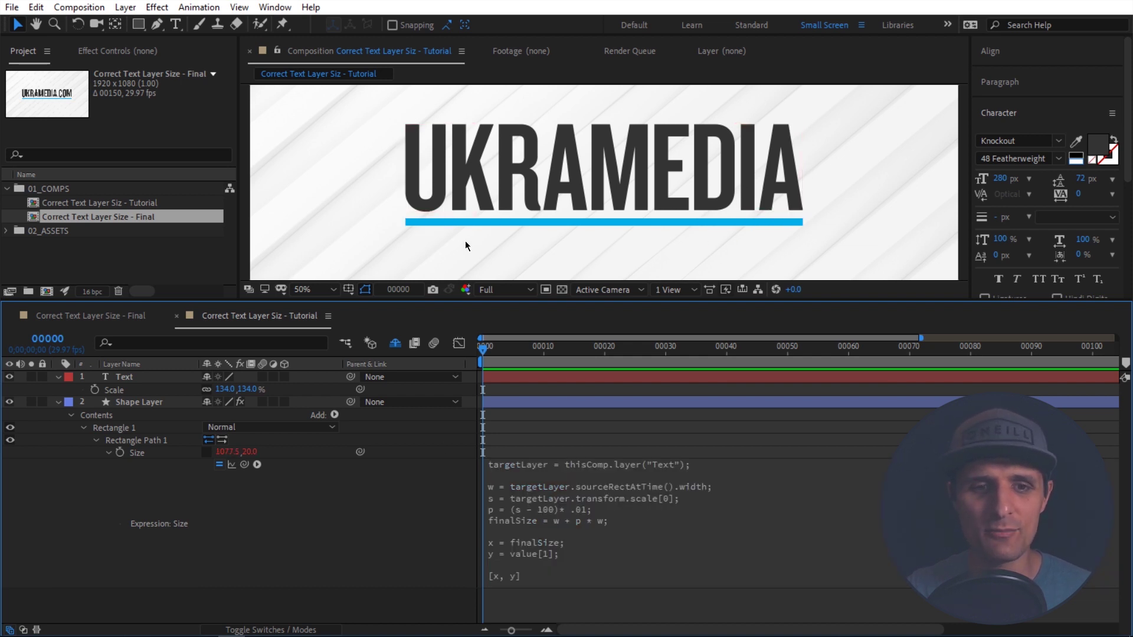
drag(250, 452, 340, 469)
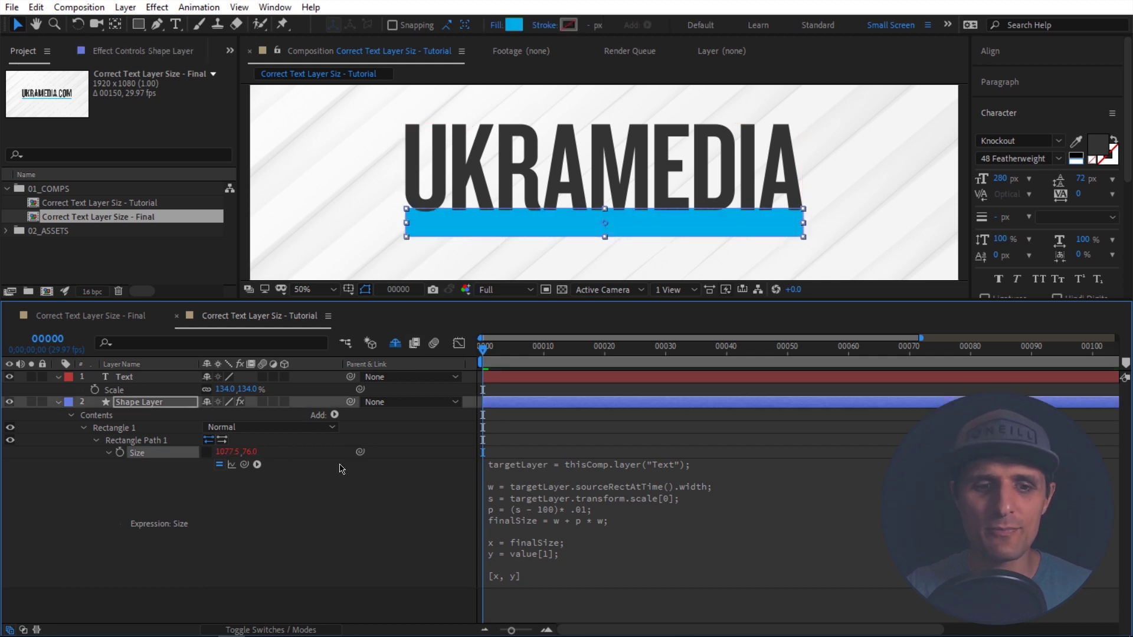
key(ctrl+z)
double_click(578, 175)
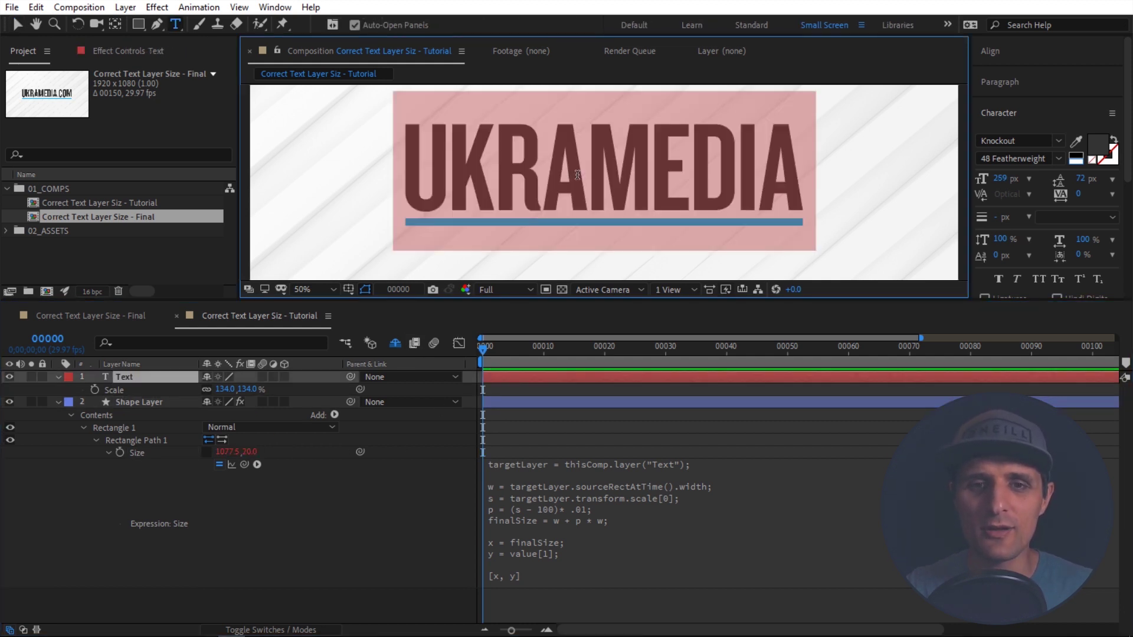
text(SD:FSD)
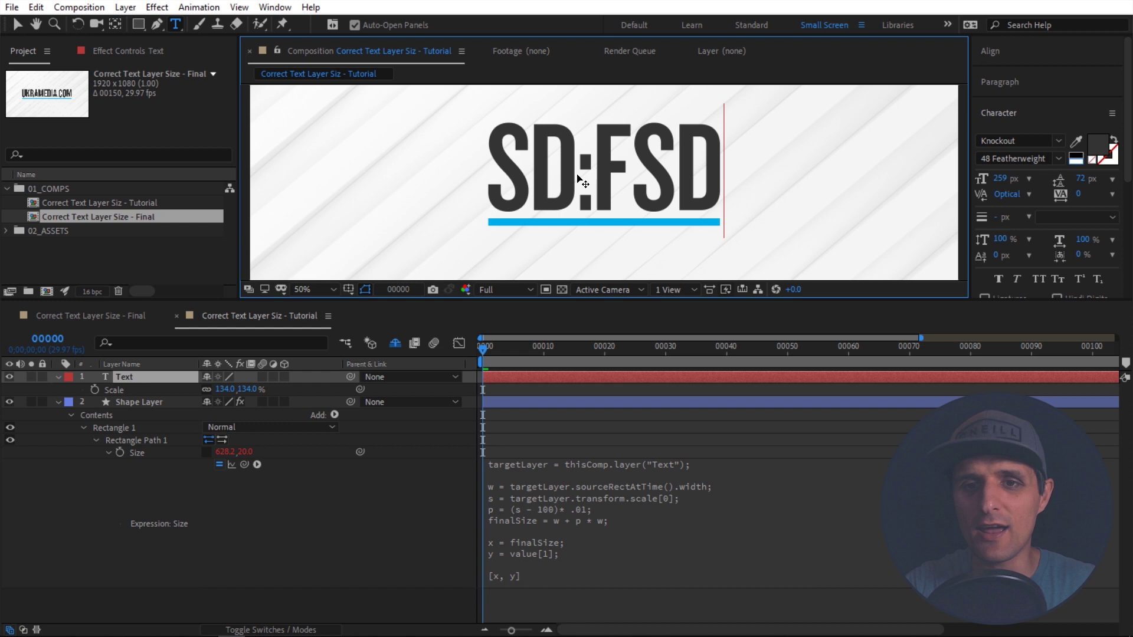
key(KP_Enter)
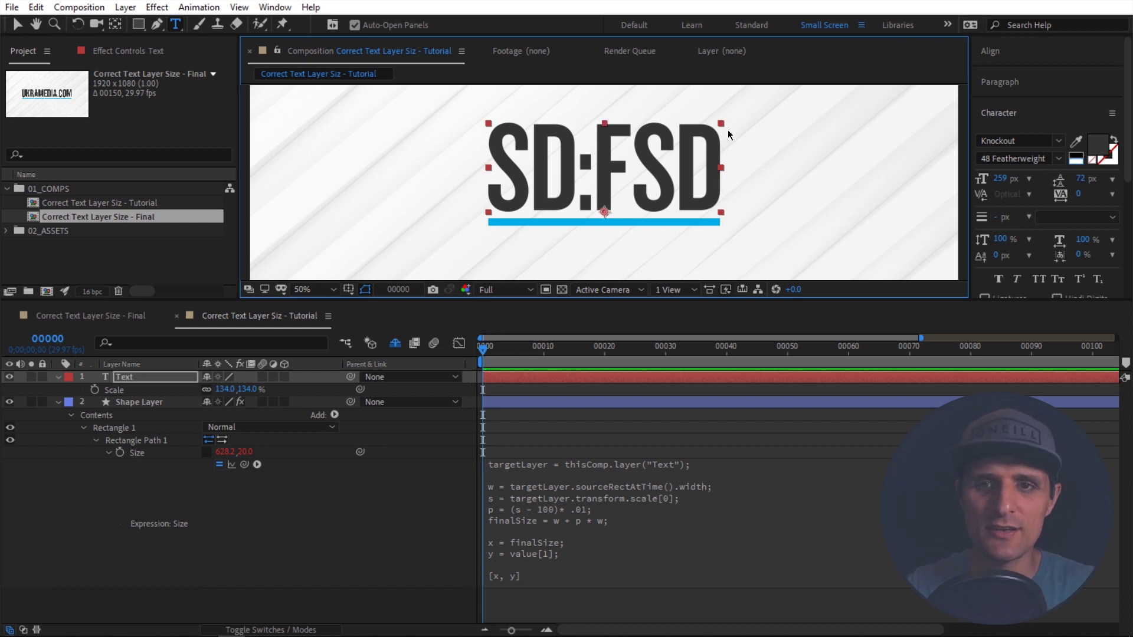
Step: Scale the text narrower and wider, then retype it as 'SERGEI' and widen it
key(v)
mouse_move(721, 123)
mouse_down()
mouse_move(783, 104)
mouse_move(682, 129)
mouse_move(738, 143)
mouse_move(724, 145)
mouse_up()
drag(240, 391, 225, 394)
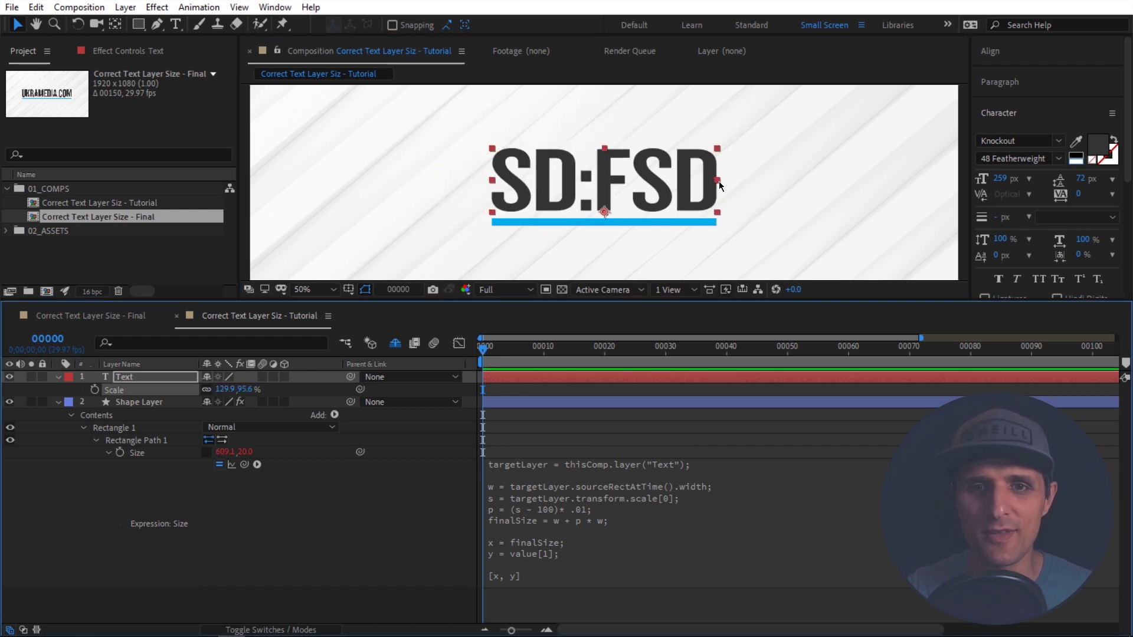
double_click(666, 182)
text(SERGEI)
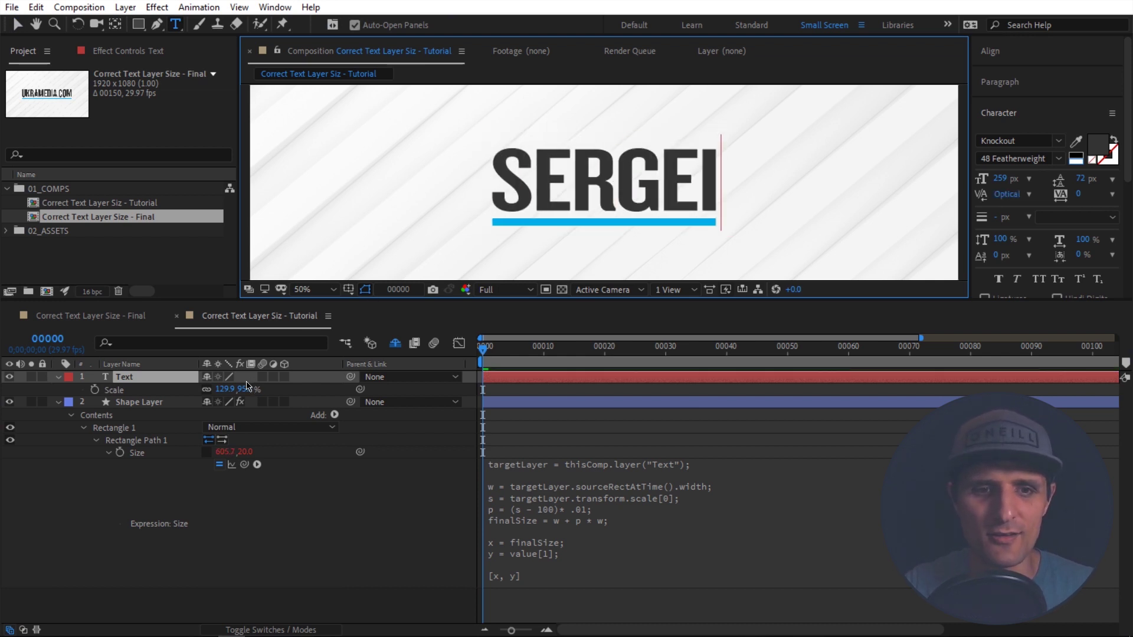
drag(239, 390, 269, 390)
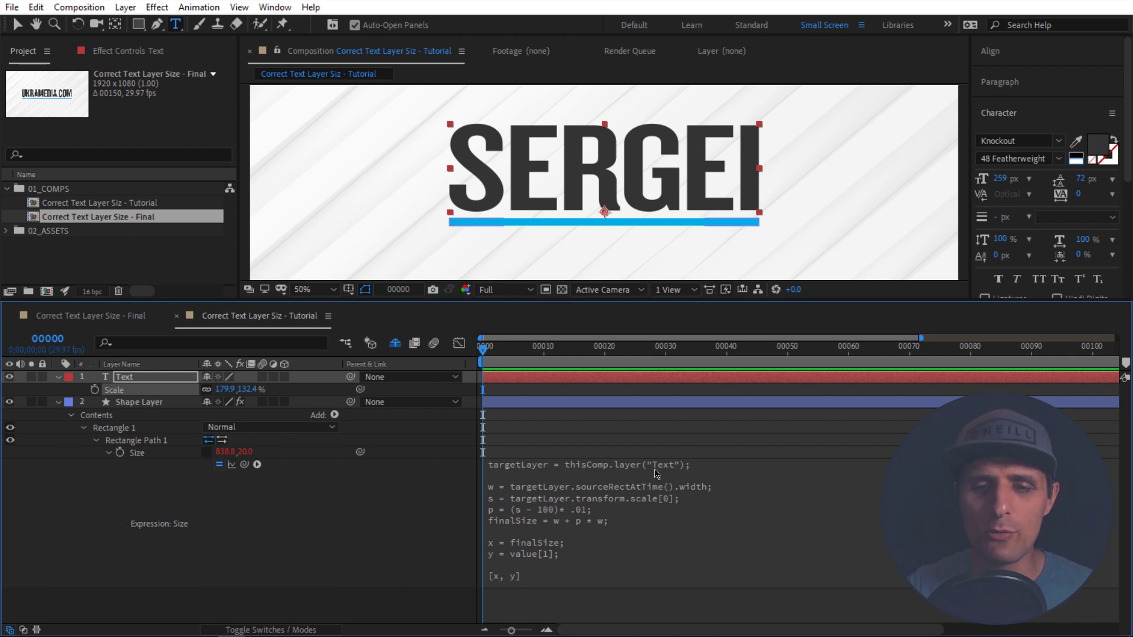
Step: Edit the Size expression to use sourceRectAtTime().height and scale[1], giving a 238.2, 20.0 bar
click(629, 500)
double_click(530, 485)
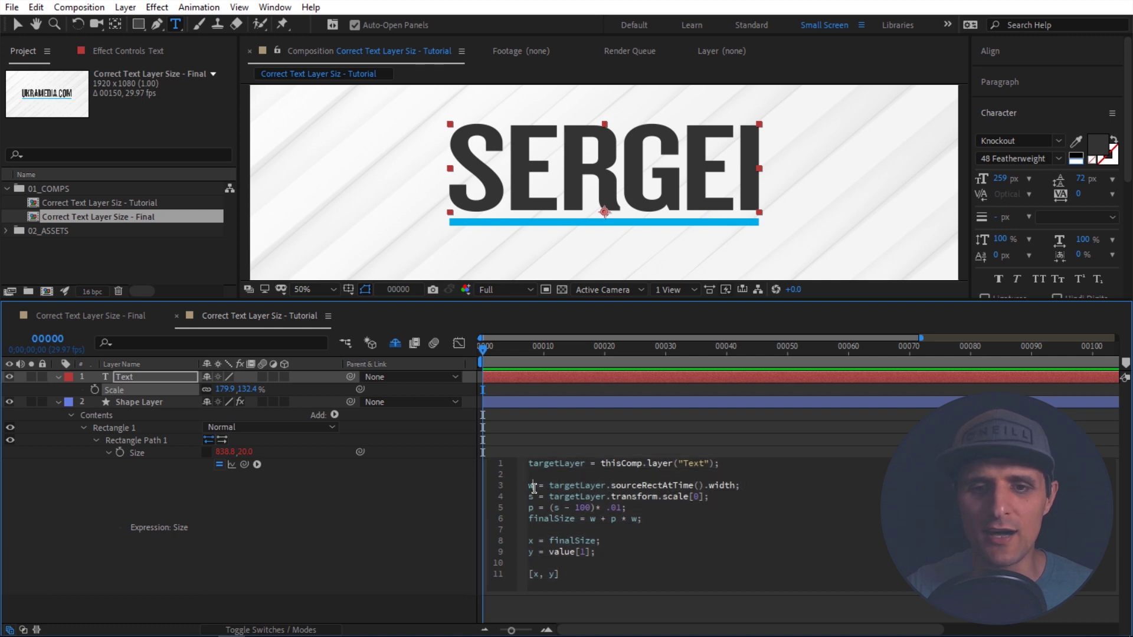
double_click(726, 485)
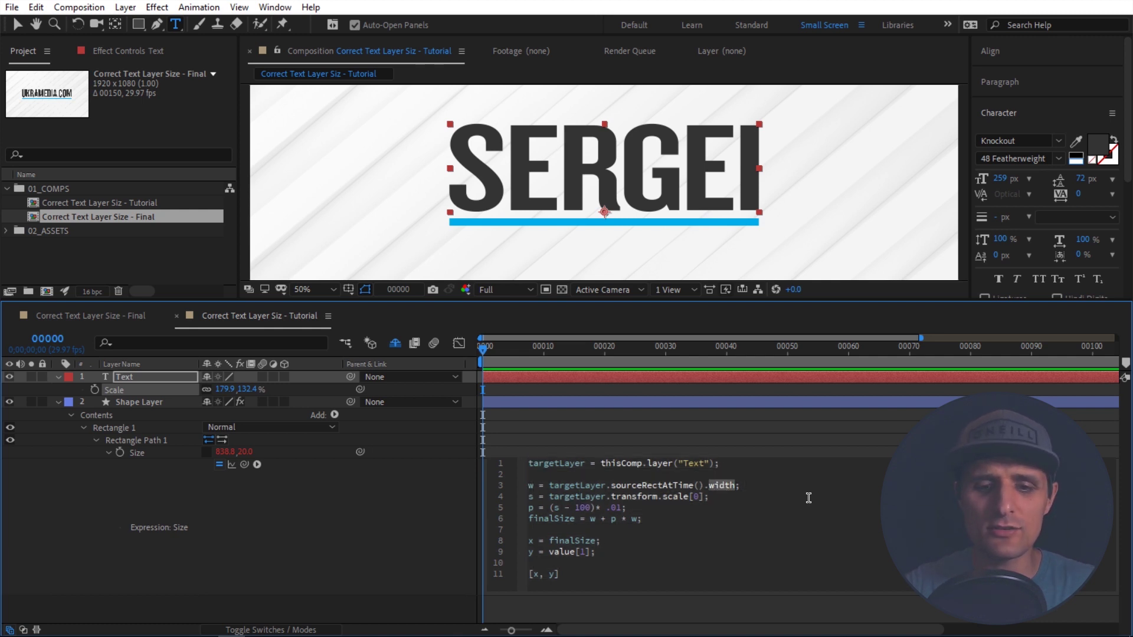
text(heigh)
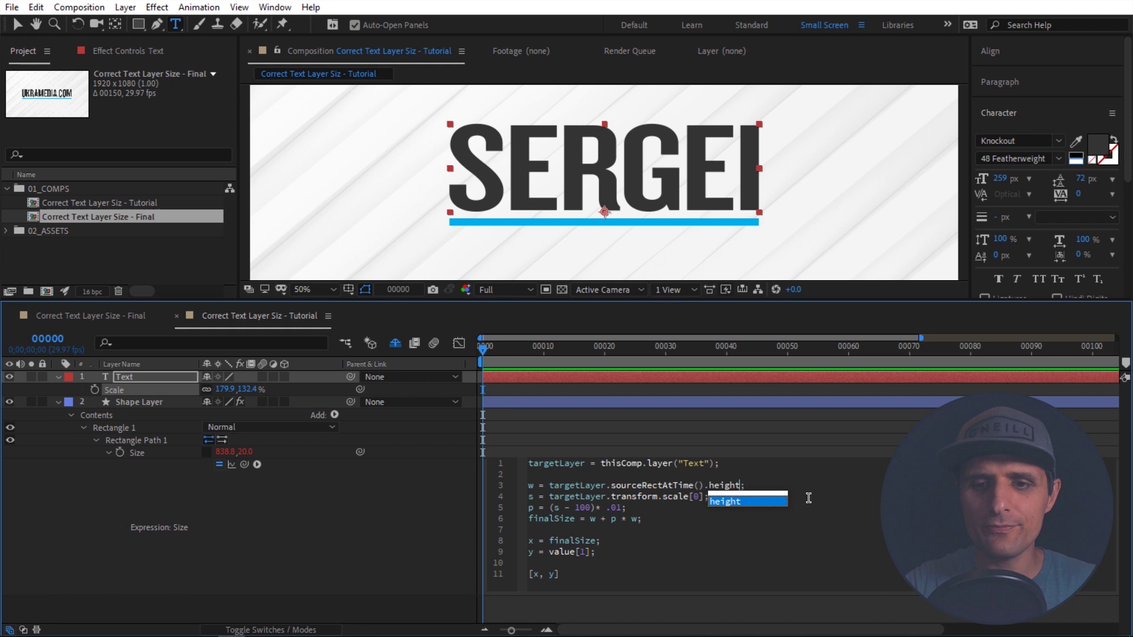
click(615, 507)
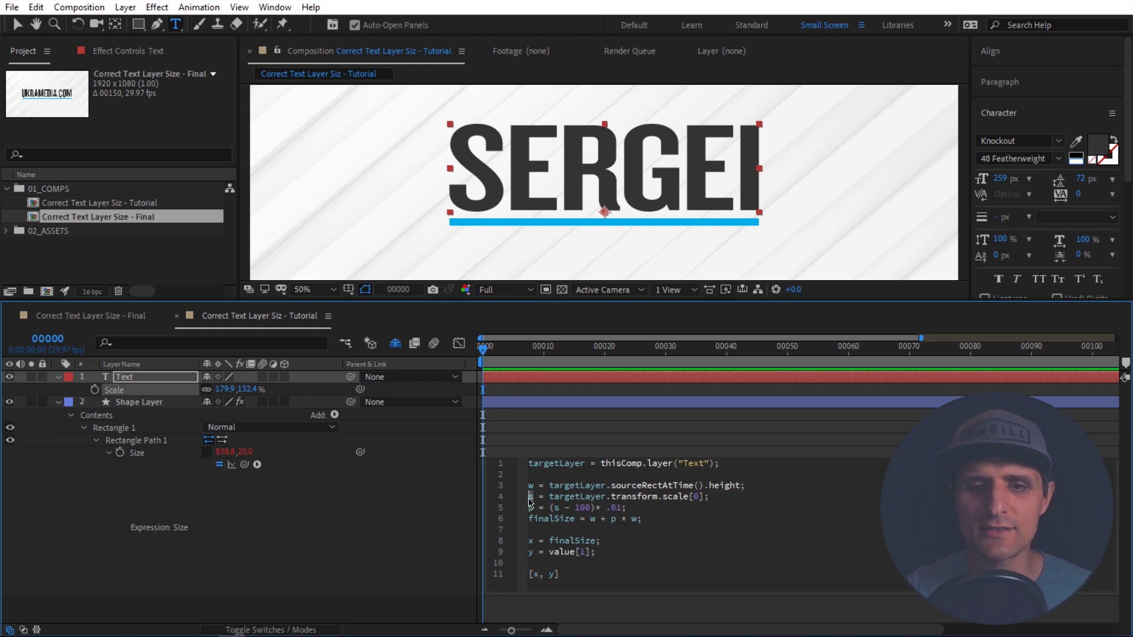
double_click(697, 497)
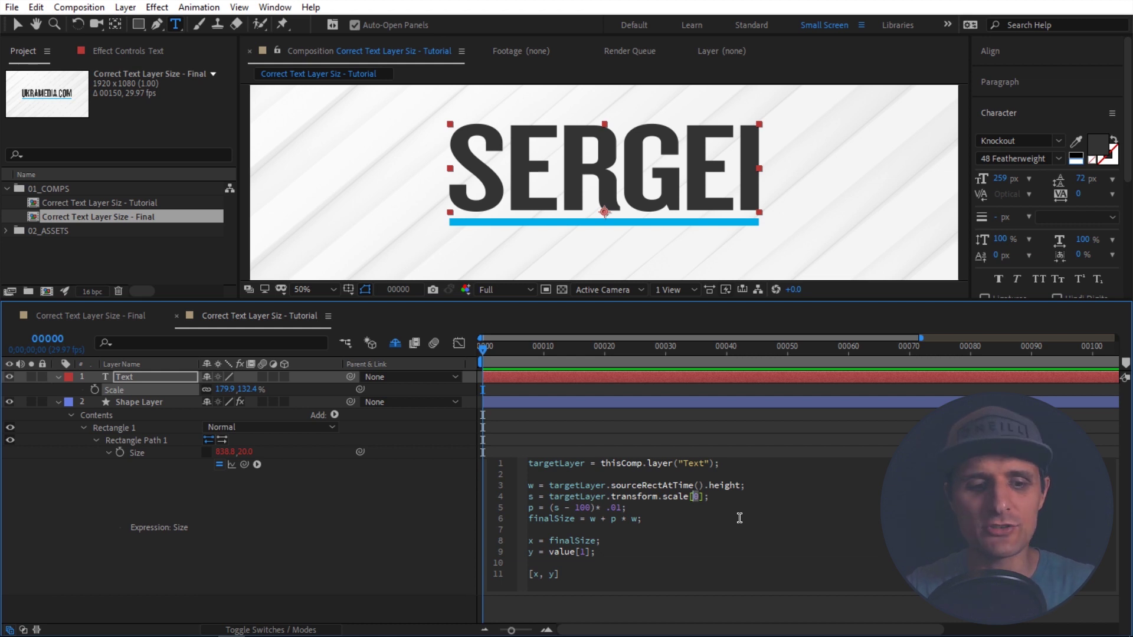
text(1)
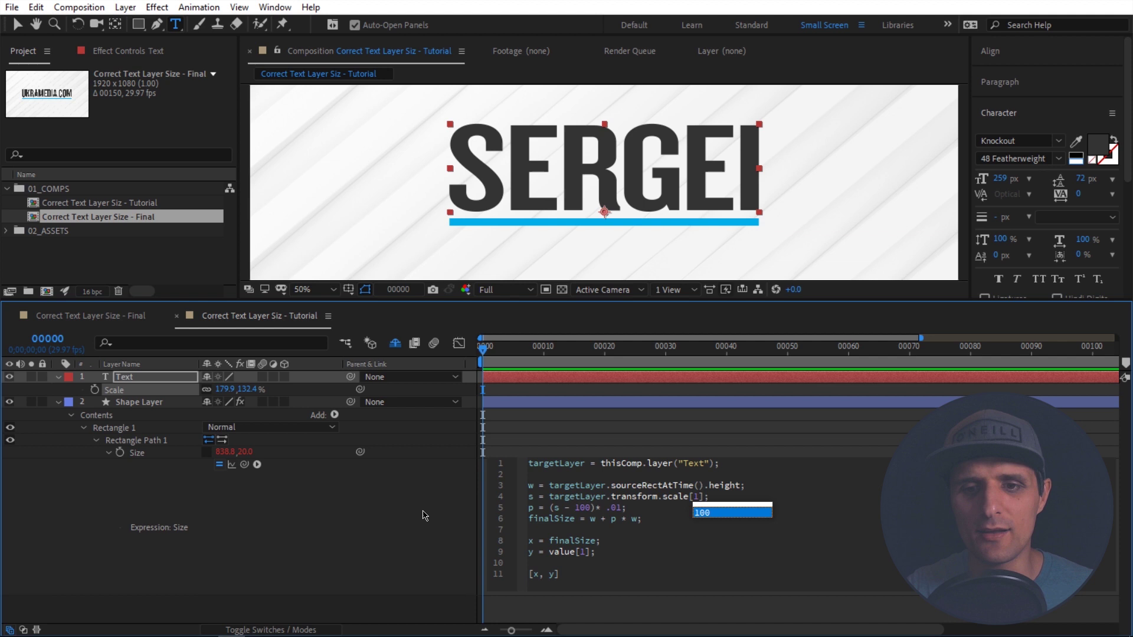
click(654, 215)
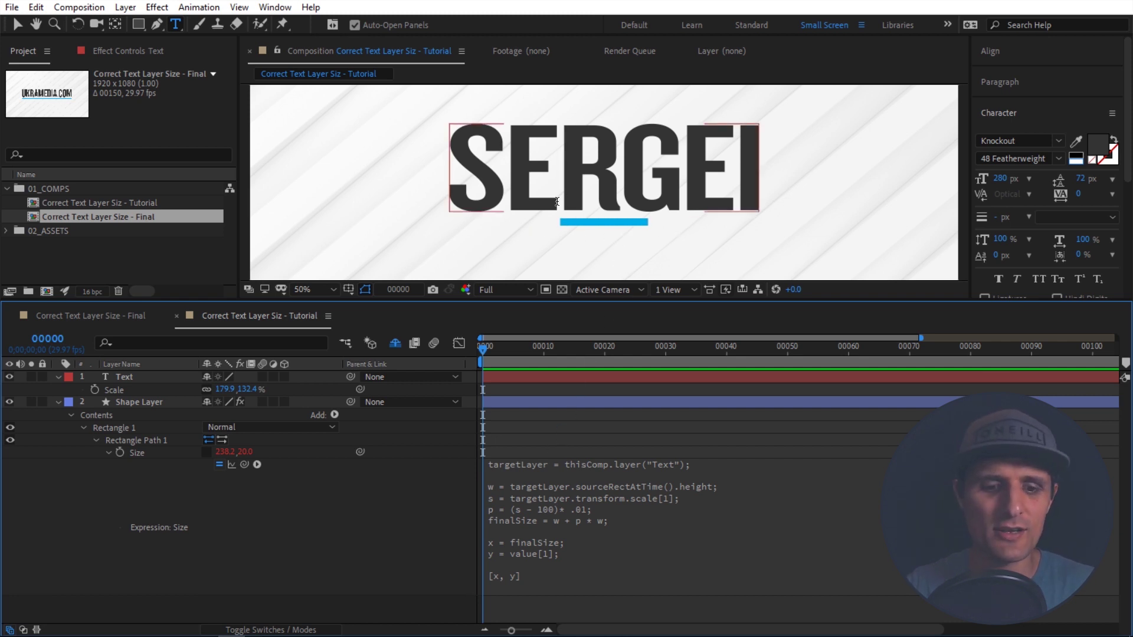
Step: Squeeze the SERGEI text layer narrower to 120.7, 142.4% scale
key(v)
click(632, 177)
drag(760, 126, 710, 117)
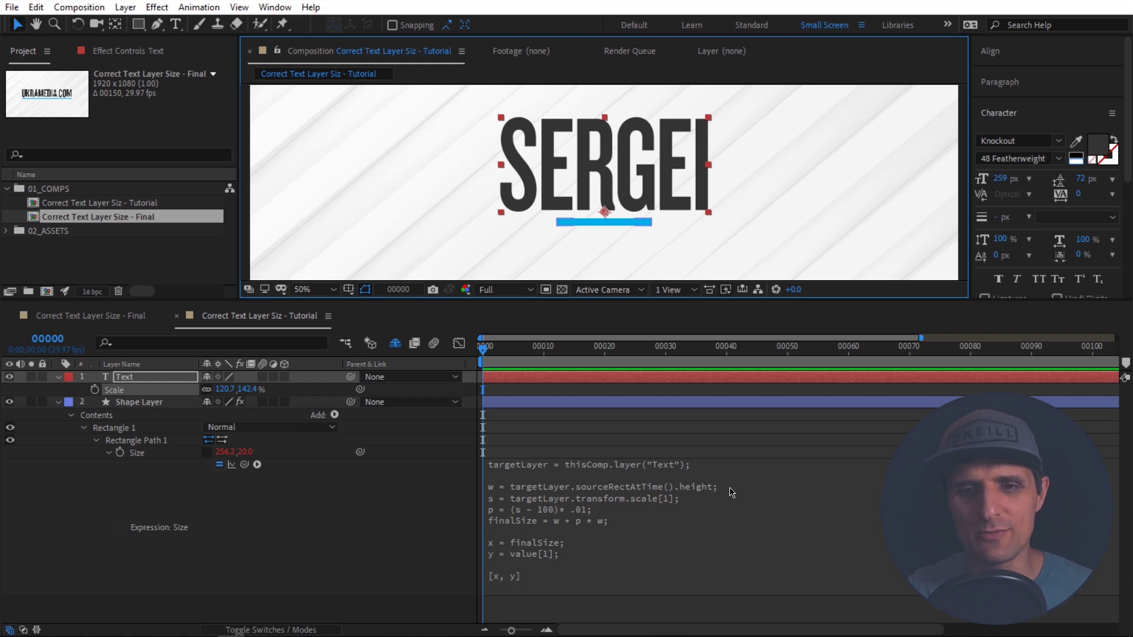
Step: Pickwhip the layer reference on line 1 of the Size expression to the Text layer's Scale
click(611, 479)
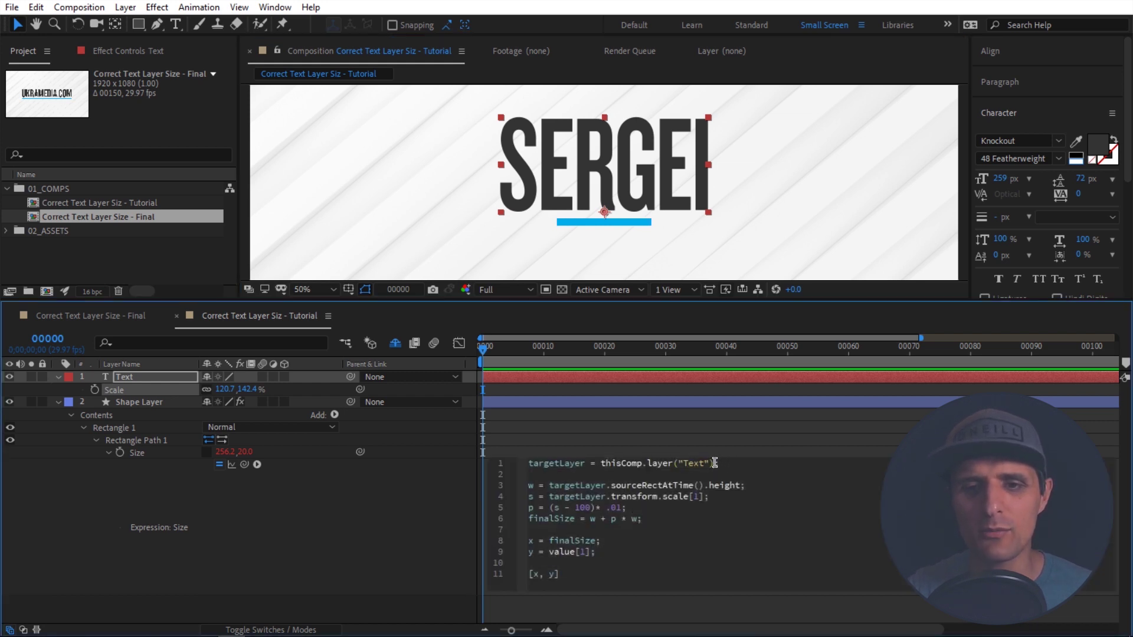
drag(714, 463, 601, 463)
drag(244, 465, 170, 389)
click(385, 505)
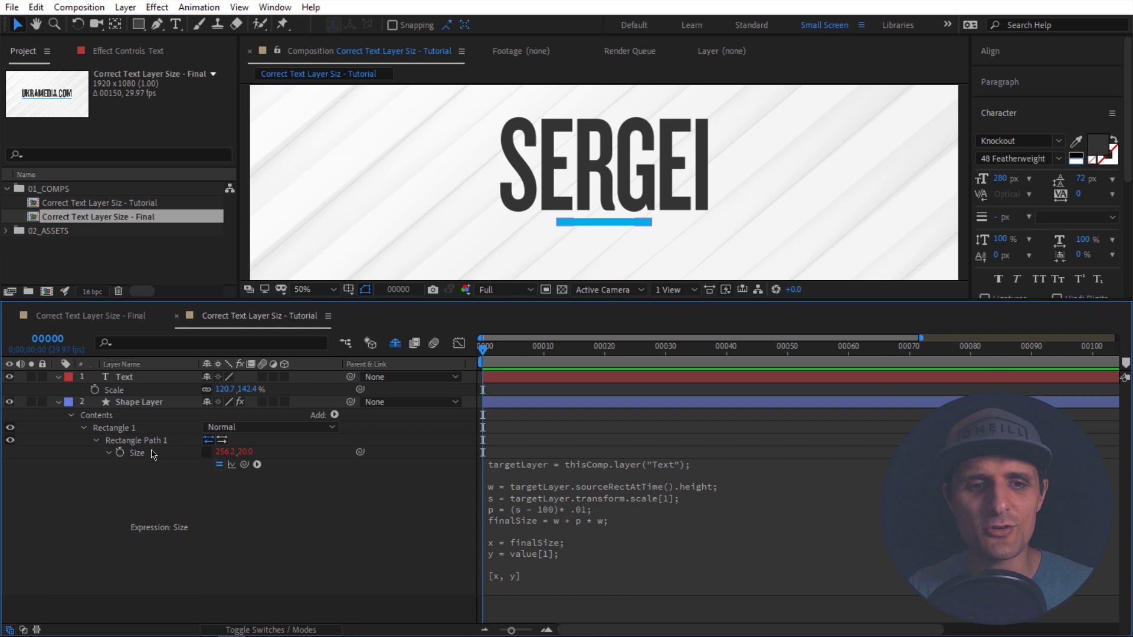
Step: Delete the existing Layer Control effect from the Shape Layer
click(142, 402)
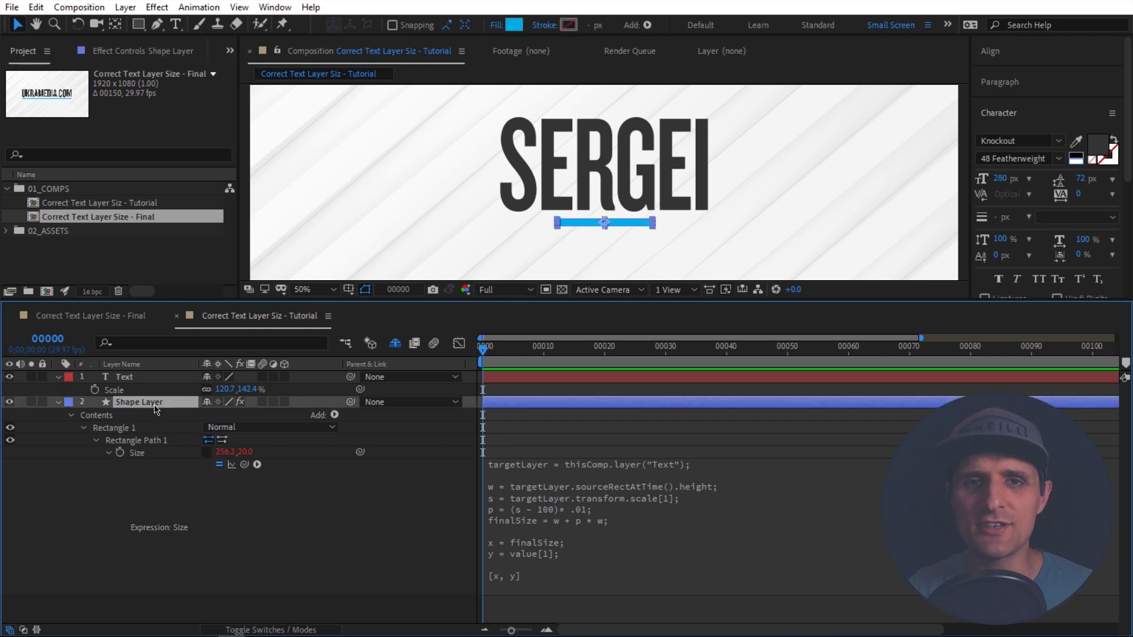
click(130, 56)
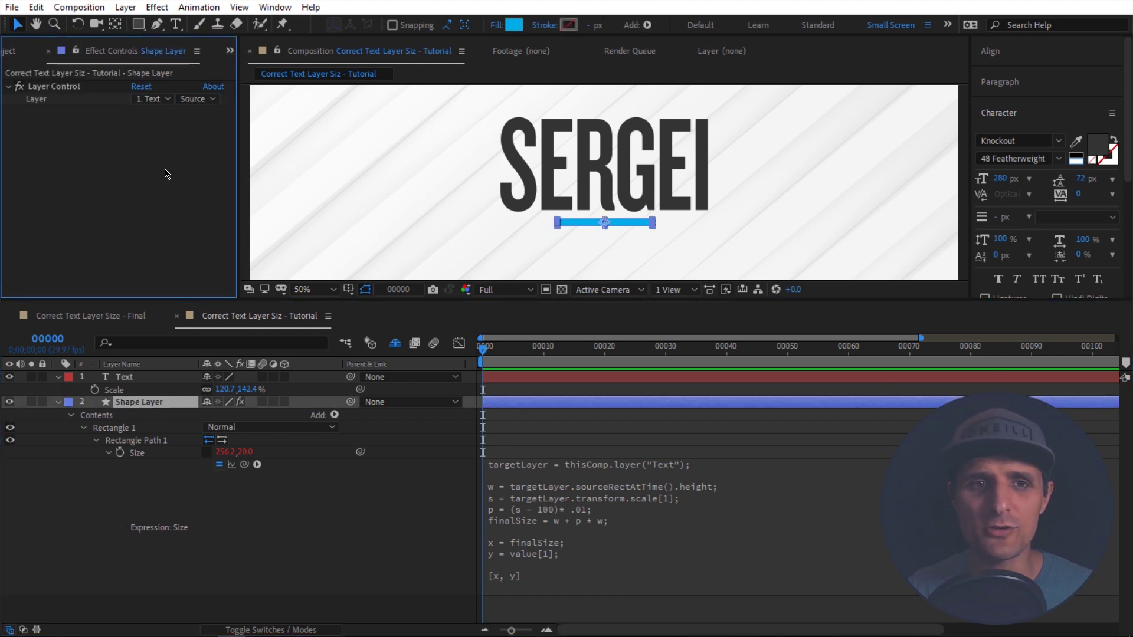
click(64, 88)
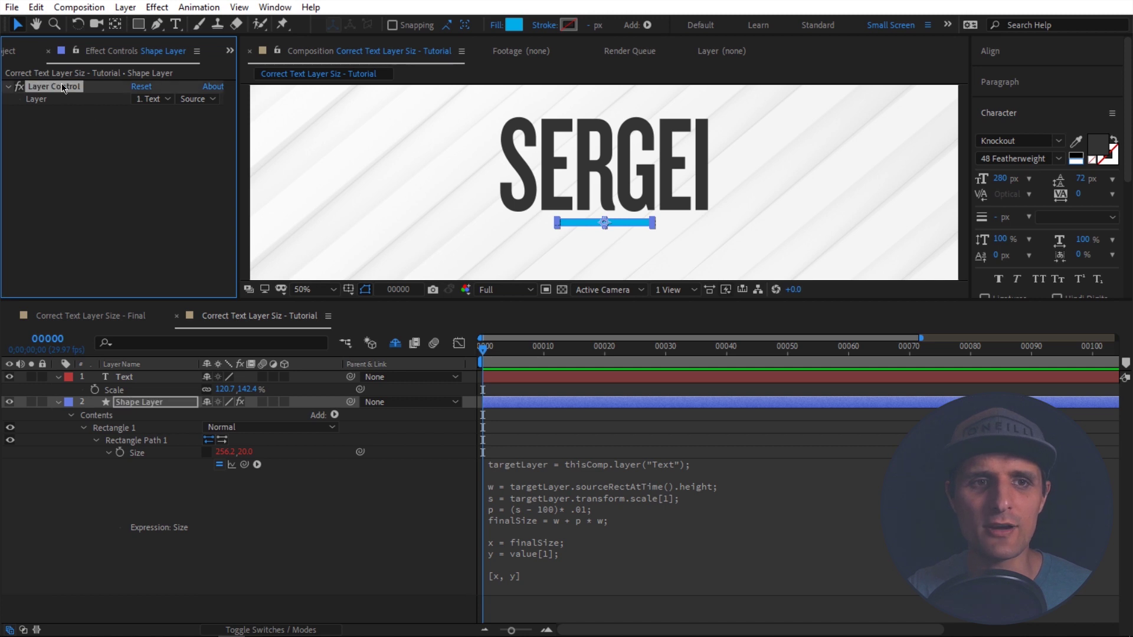
key(Delete)
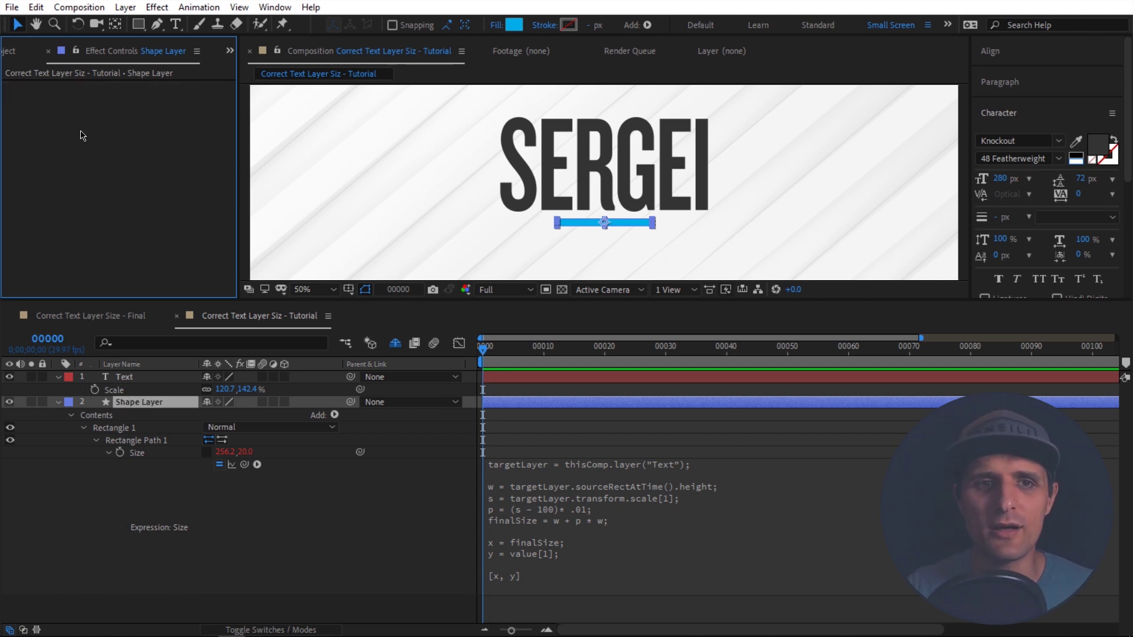
Step: Add a new Expression Controls > Layer Control effect and rename it 'Layer'
right_click(82, 136)
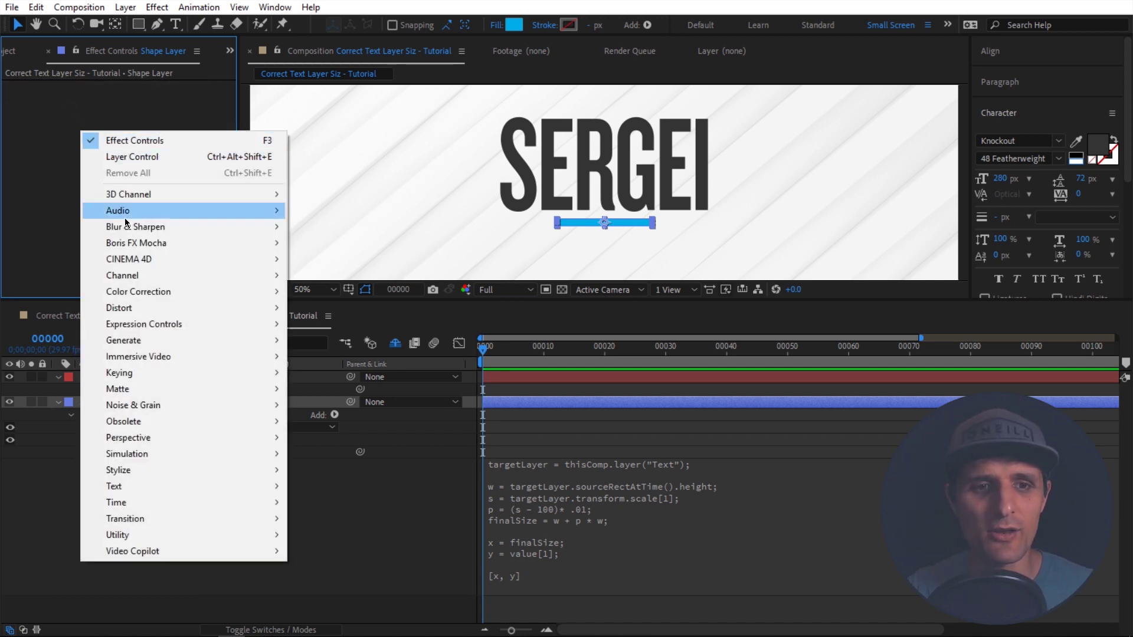
mouse_move(258, 325)
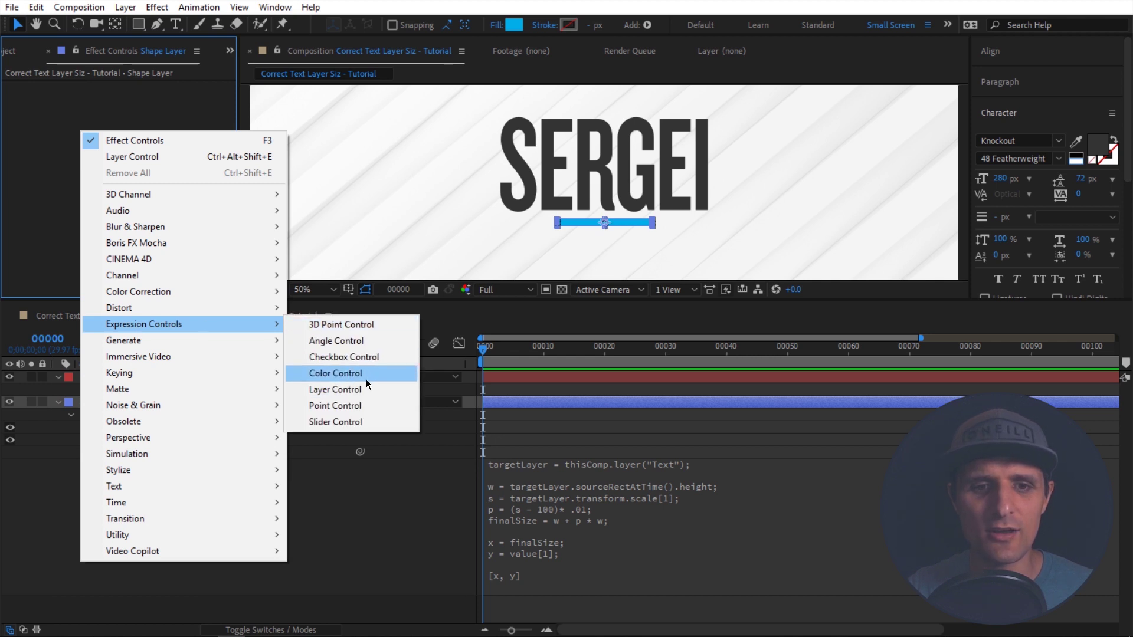
click(338, 394)
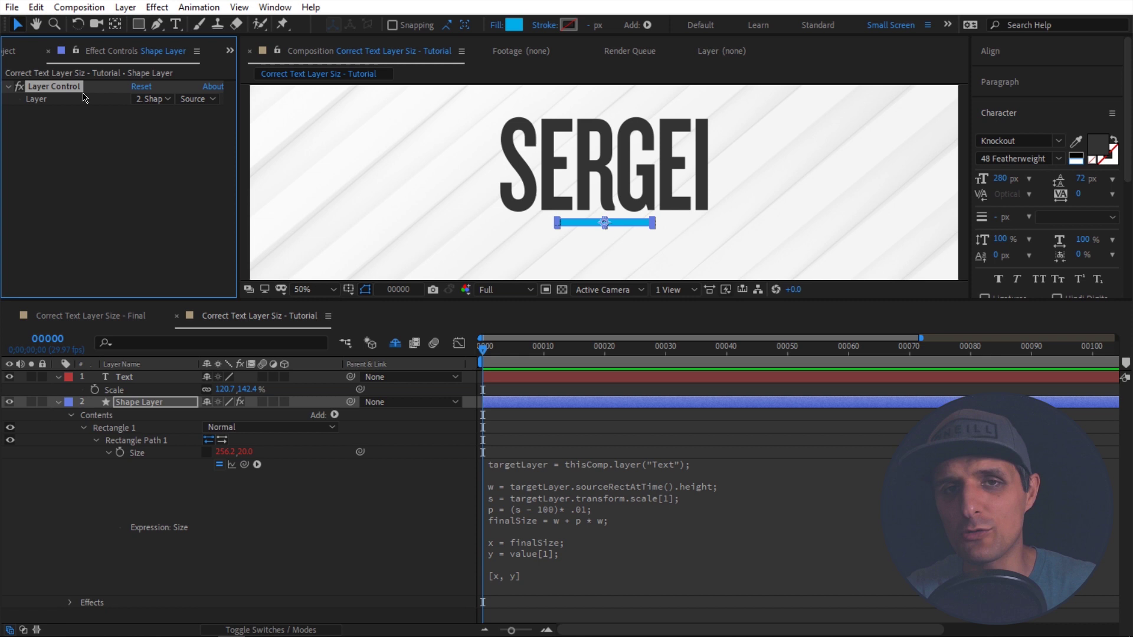
key(Return)
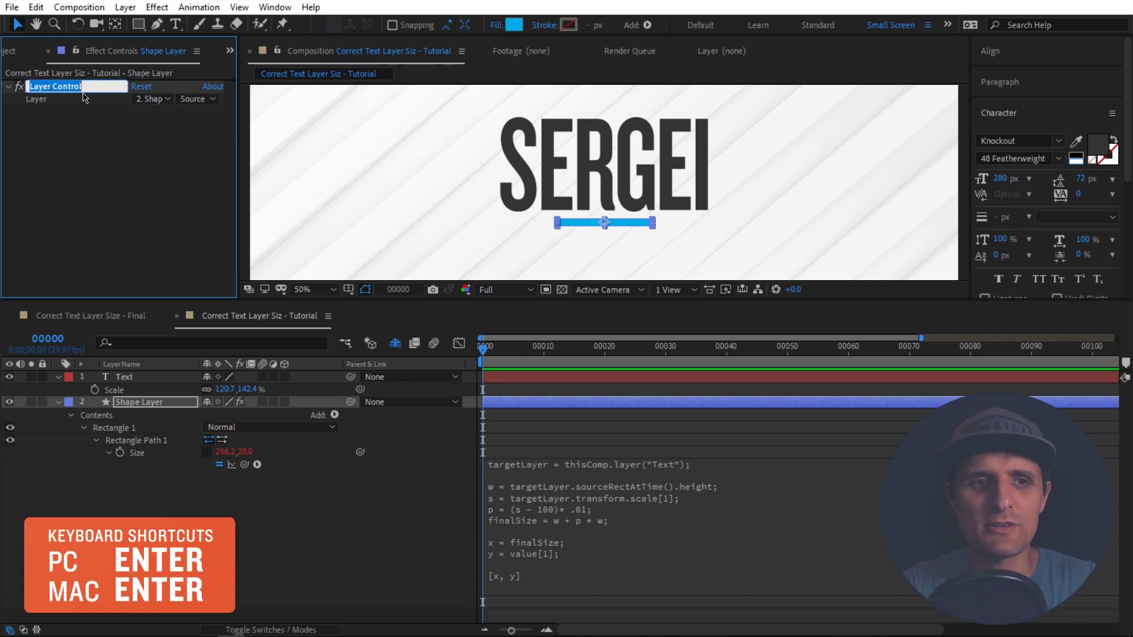
text(Layer)
key(Return)
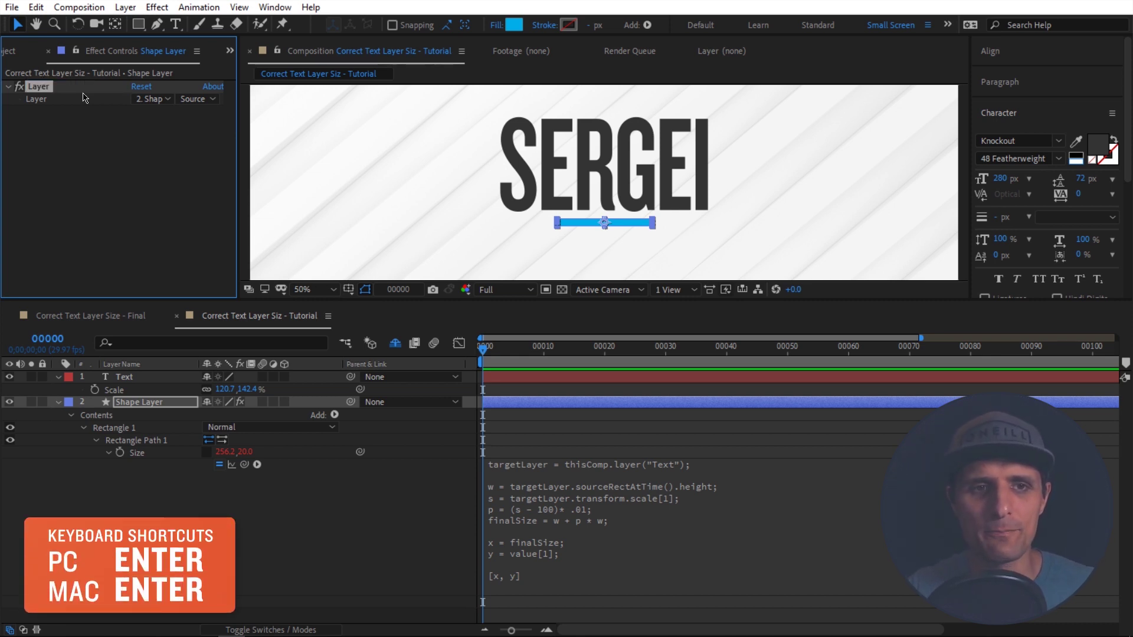
Step: Pickwhip line 1 of the Size expression to the Layer effect's chosen layer
click(723, 470)
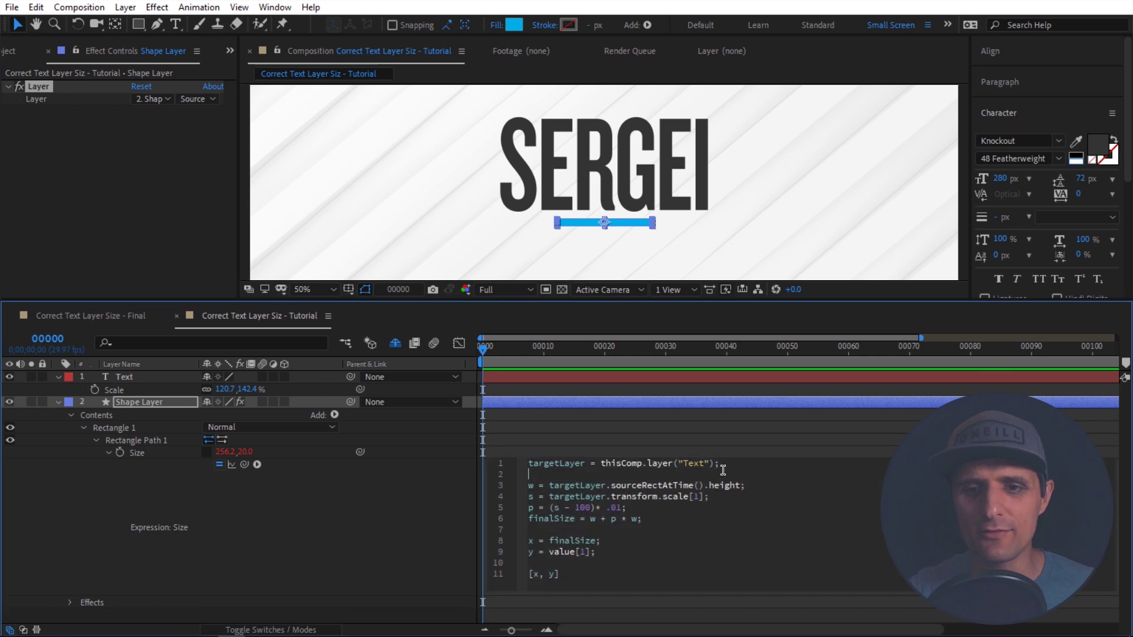
drag(716, 465, 600, 466)
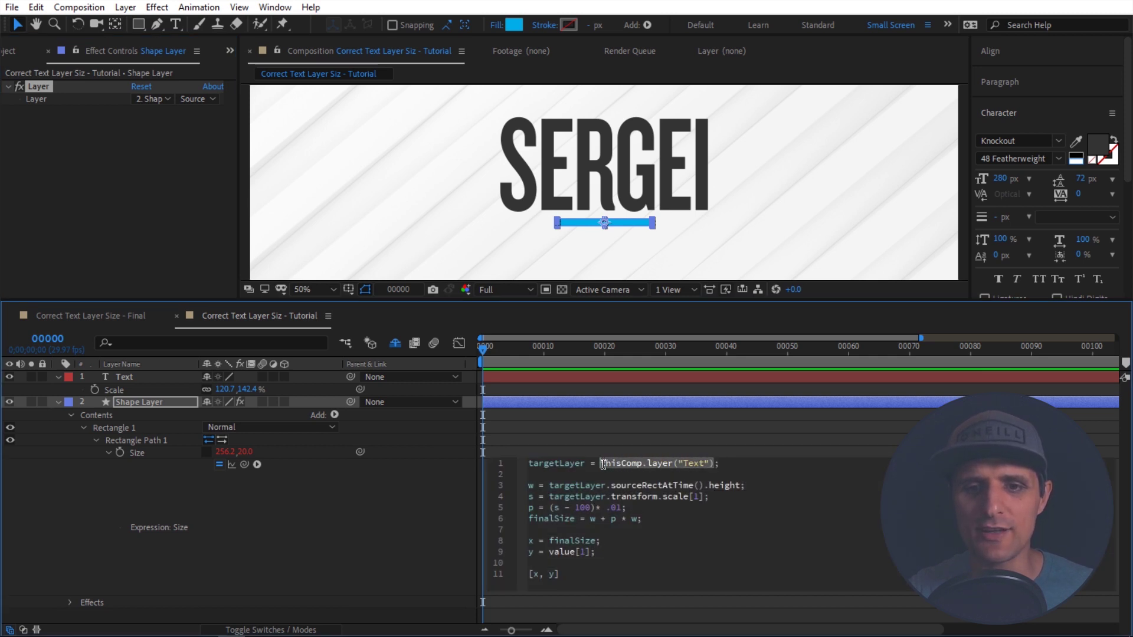
drag(245, 464, 50, 101)
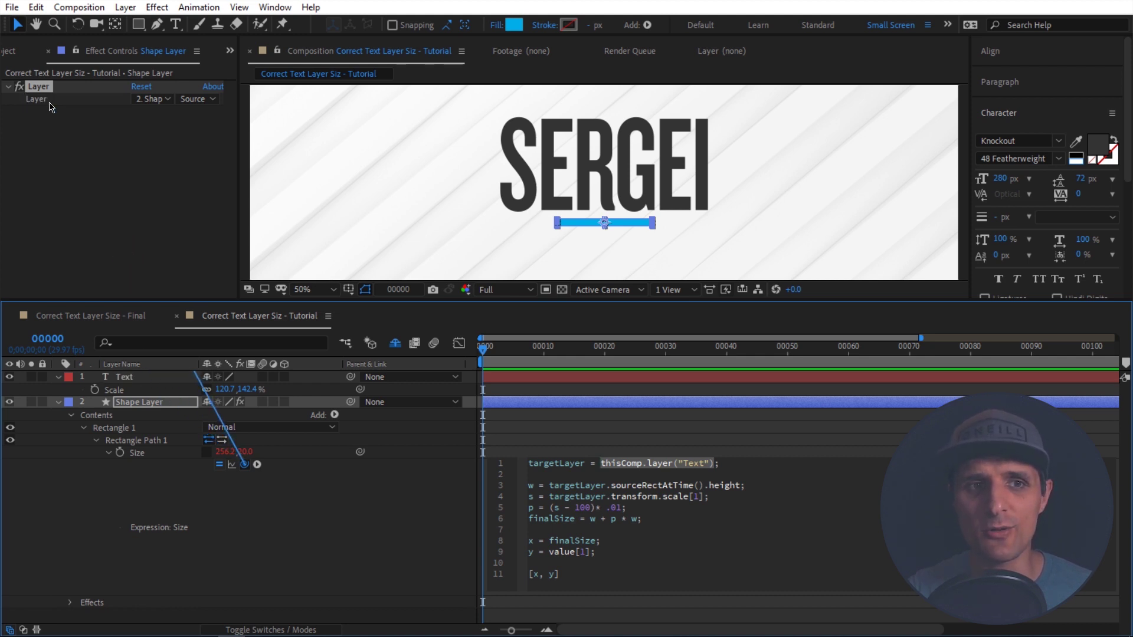
click(134, 146)
Step: Set the Layer effect's target layer to 1. Text
click(152, 98)
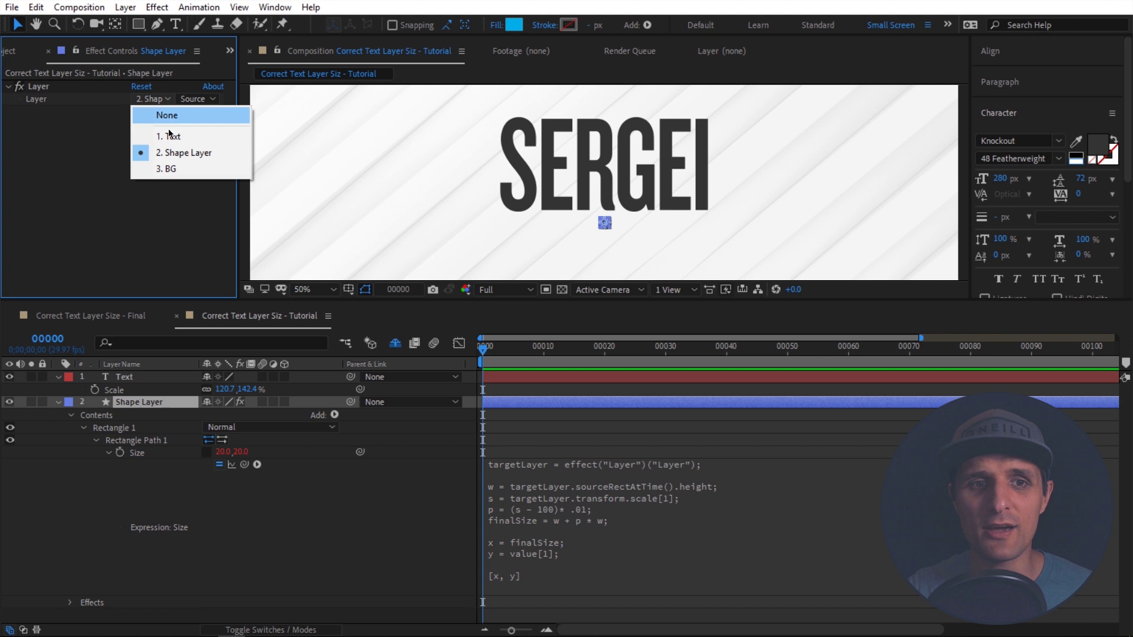
click(175, 140)
click(155, 100)
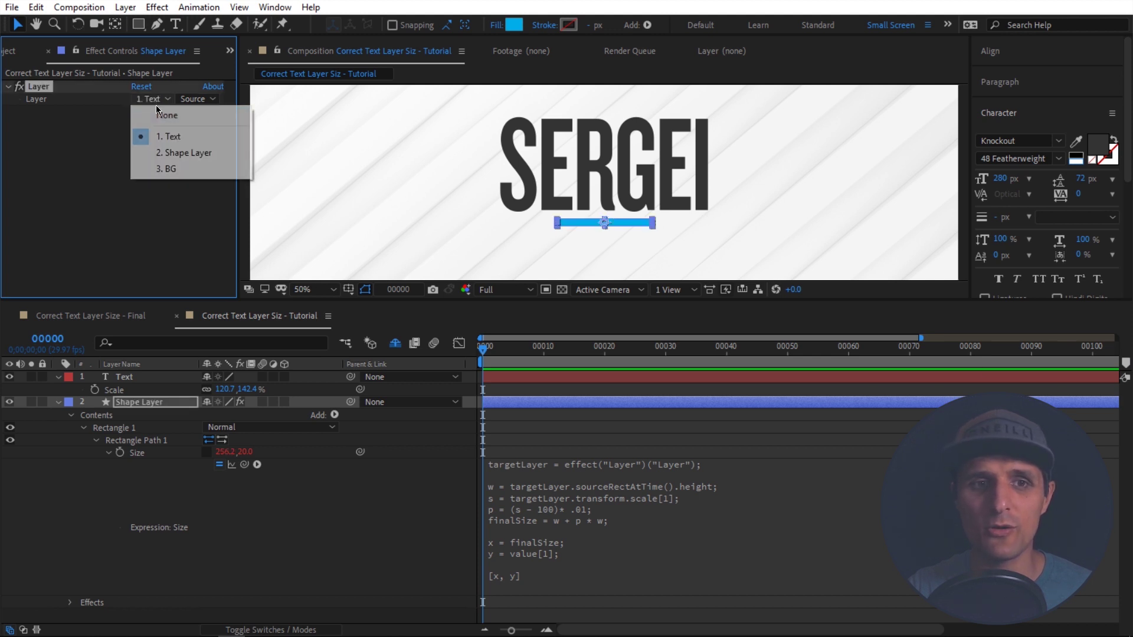
click(188, 152)
click(160, 100)
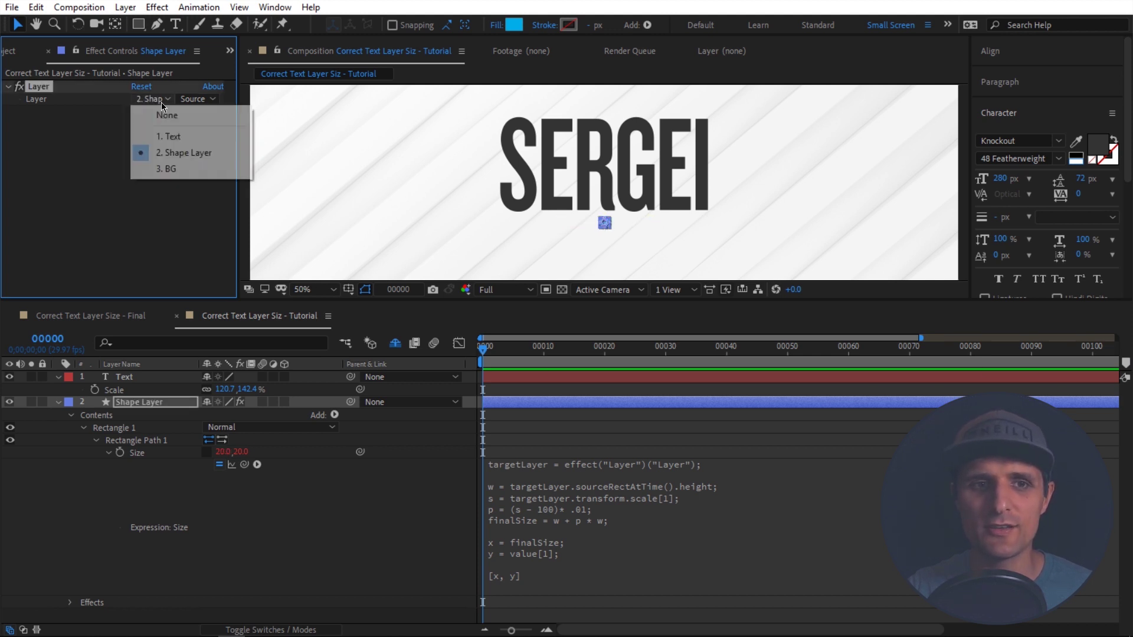
click(194, 142)
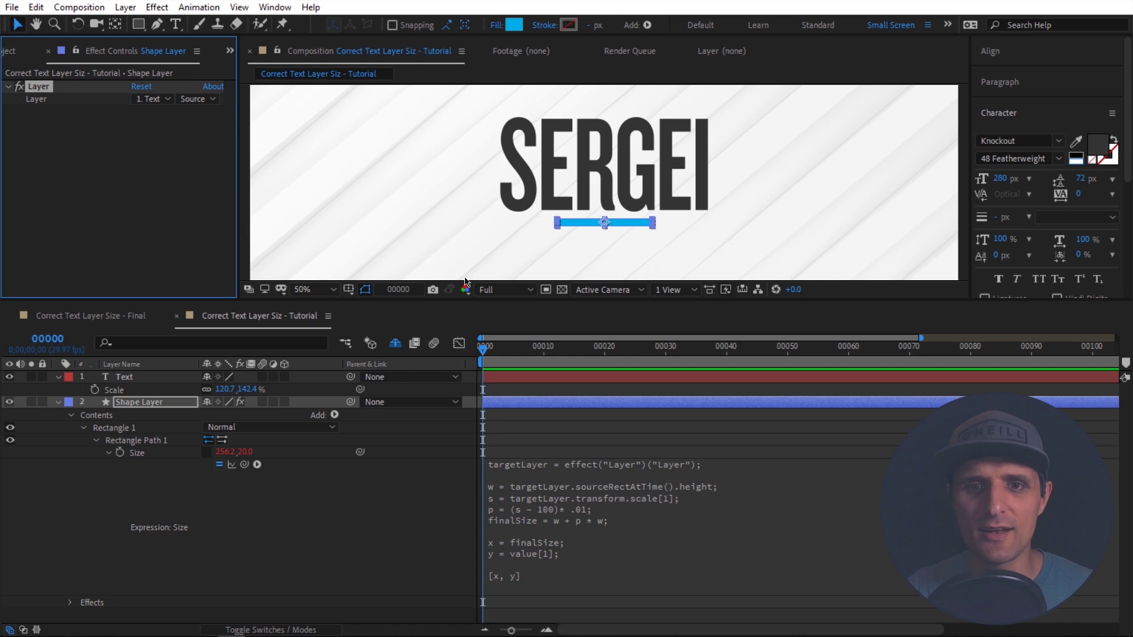
Step: Change height to width and scale[1] to scale[0] so the bar spans SERGEI at 562.8 px
click(724, 495)
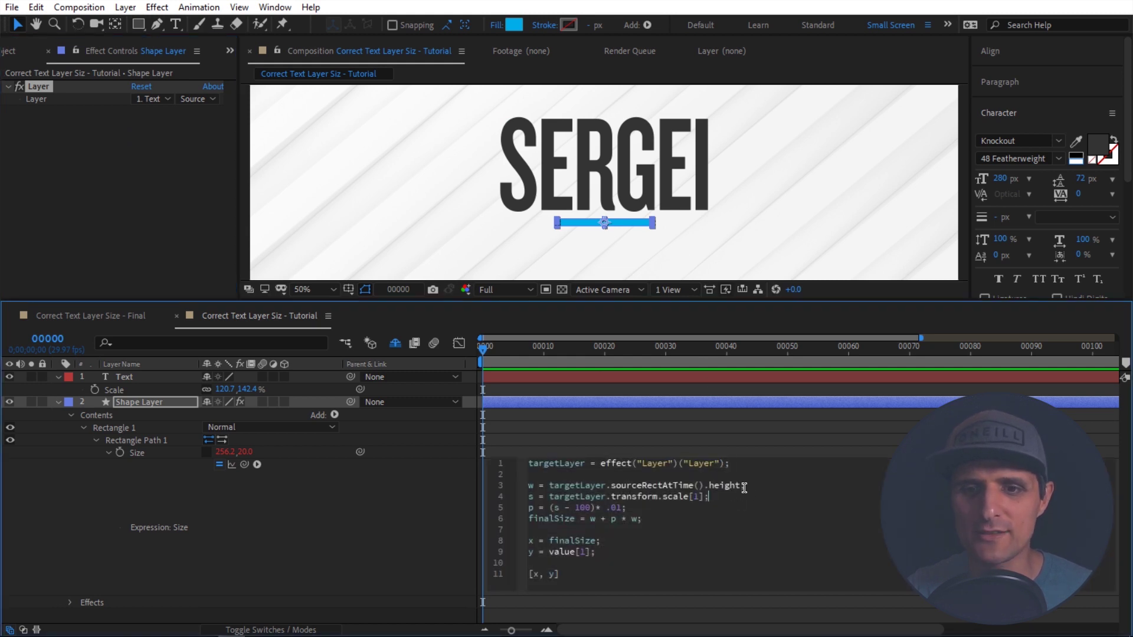
drag(741, 485, 722, 486)
double_click(723, 485)
text(w)
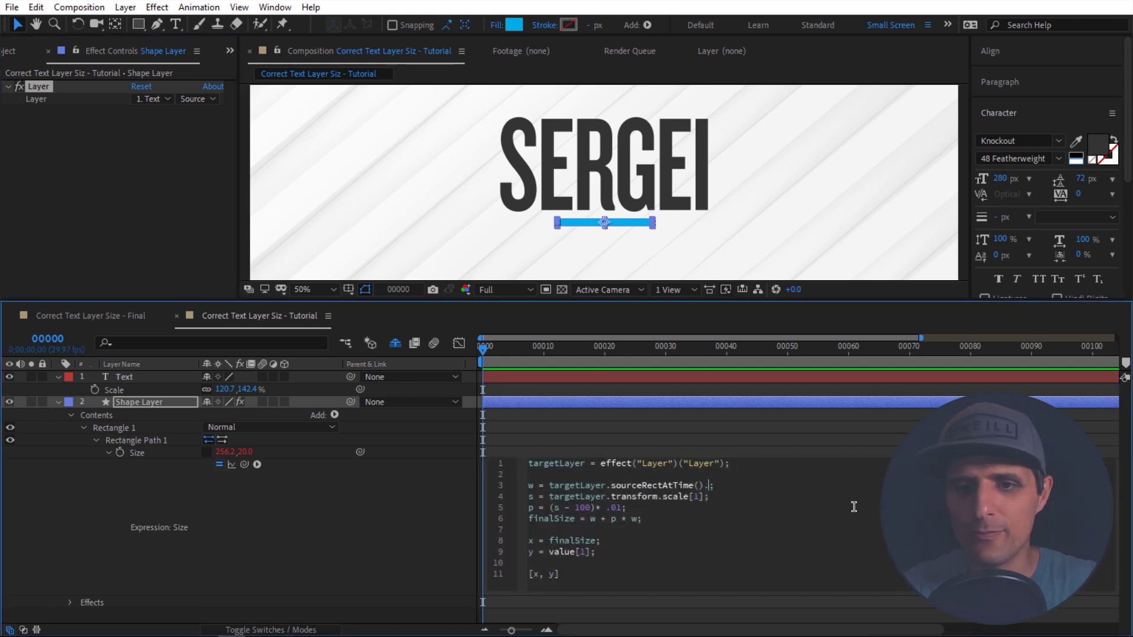
text(id)
key(Return)
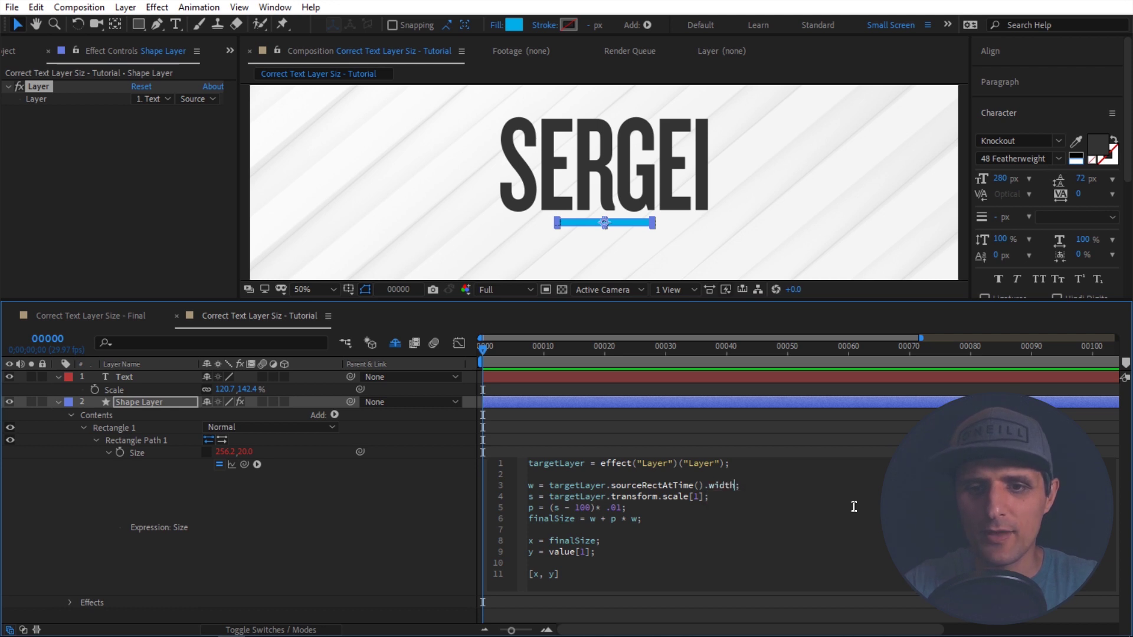
double_click(696, 496)
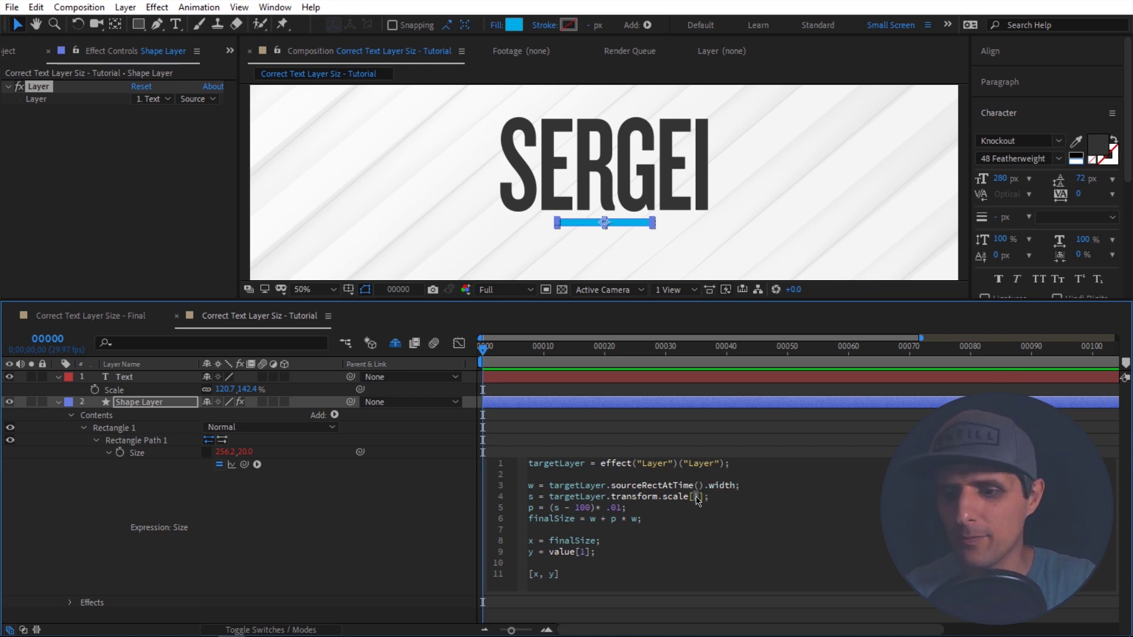
text(0)
click(368, 568)
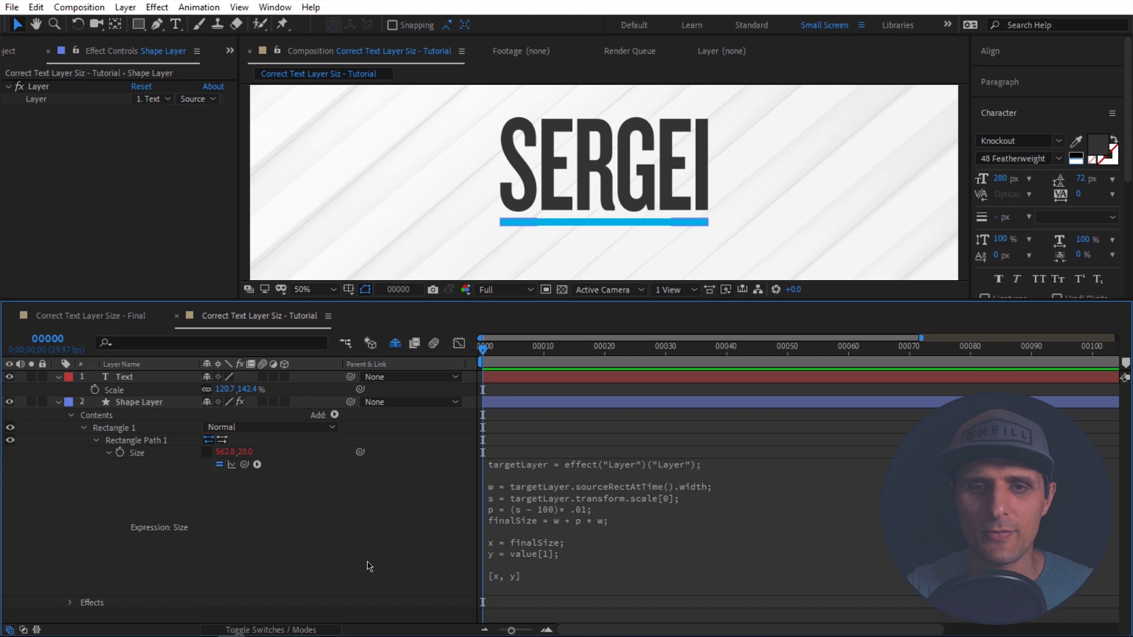